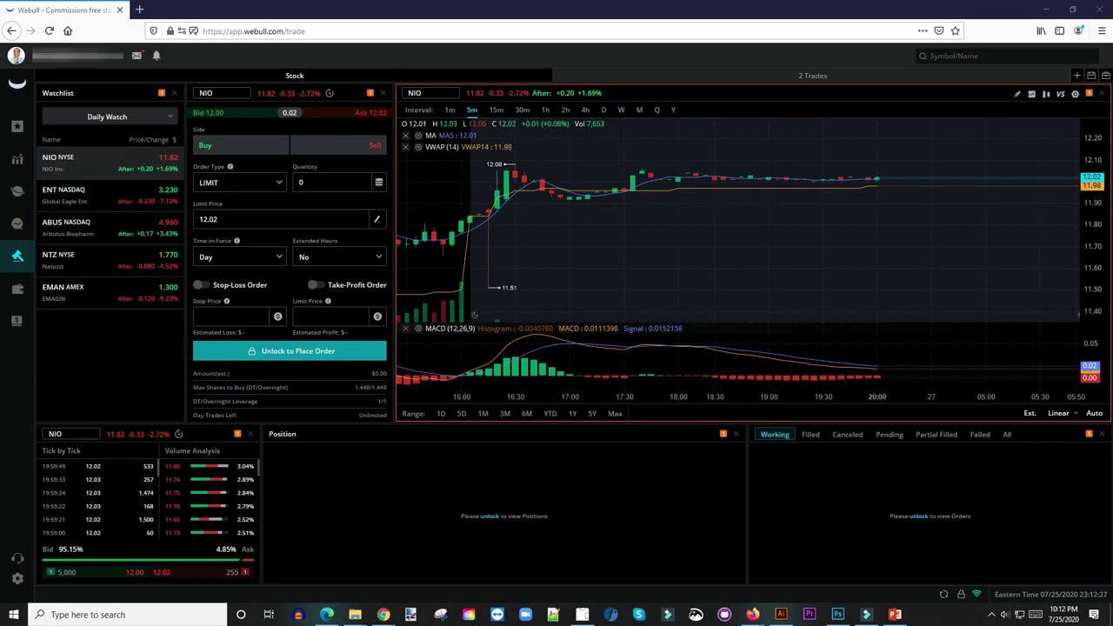
- View the ENT chart and then the ABUS chart from the Daily Watch list, examining ABUS's price movement through the trading day
click(110, 195)
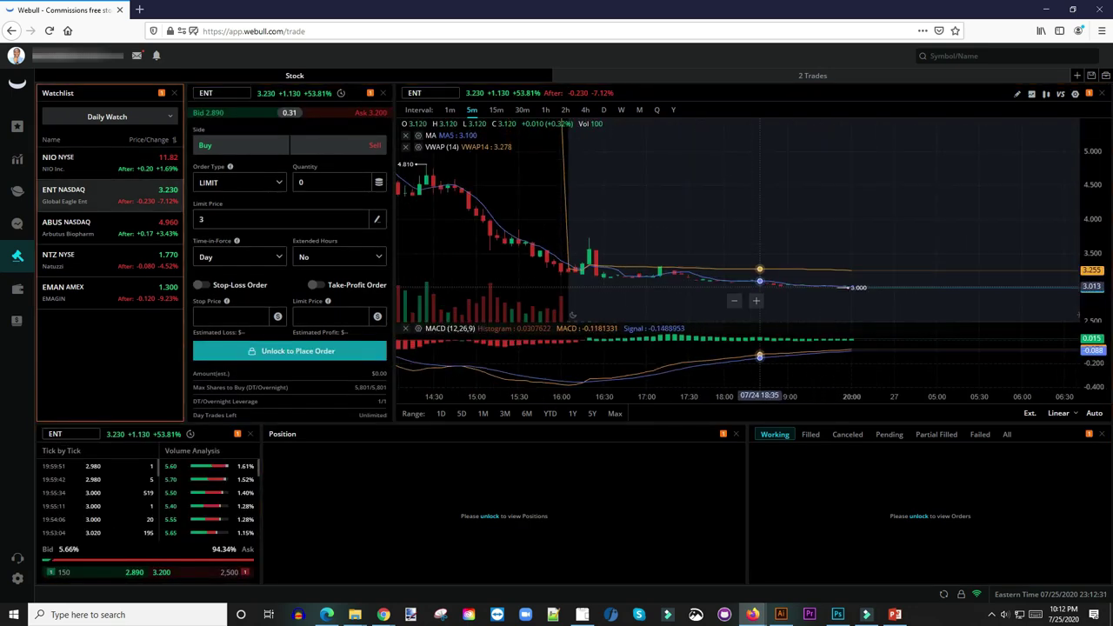
click(70, 228)
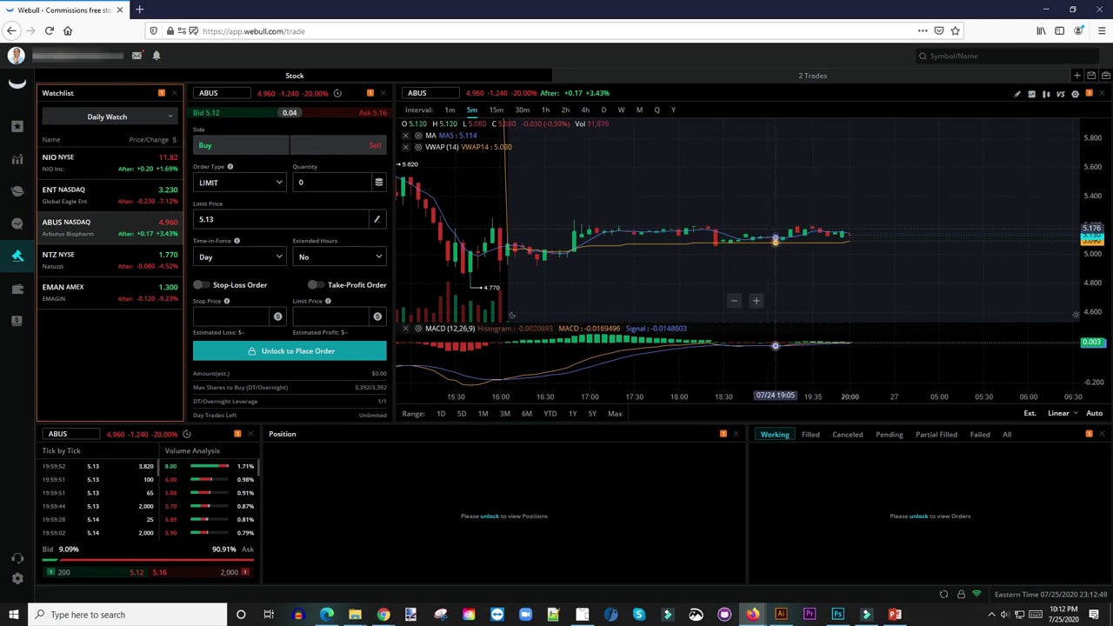
scroll(783, 257, down, 5)
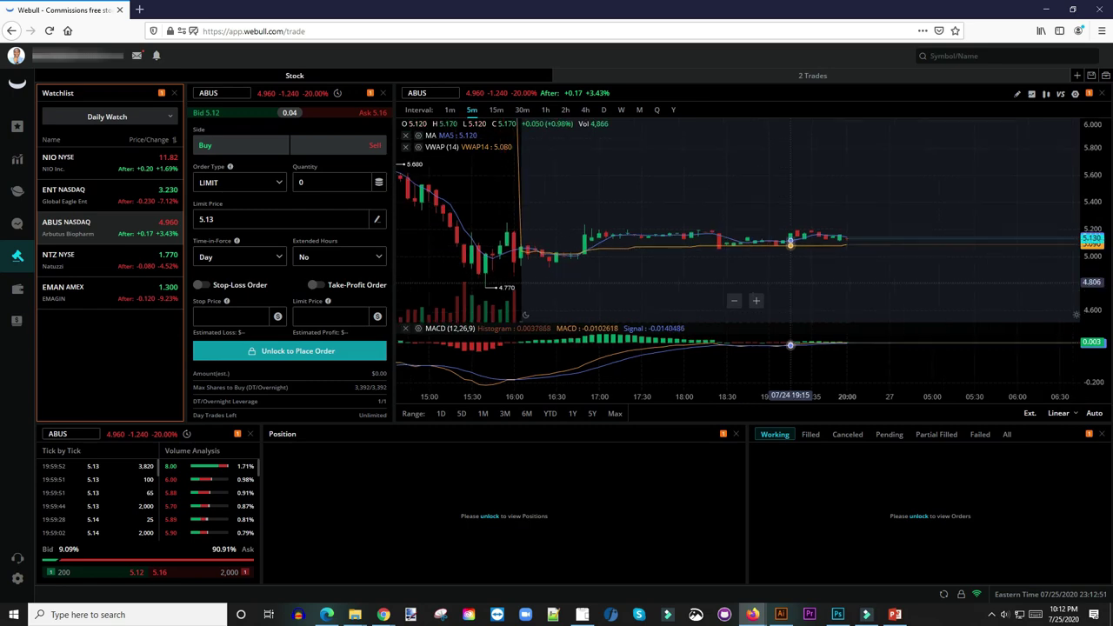
scroll(789, 259, up, 3)
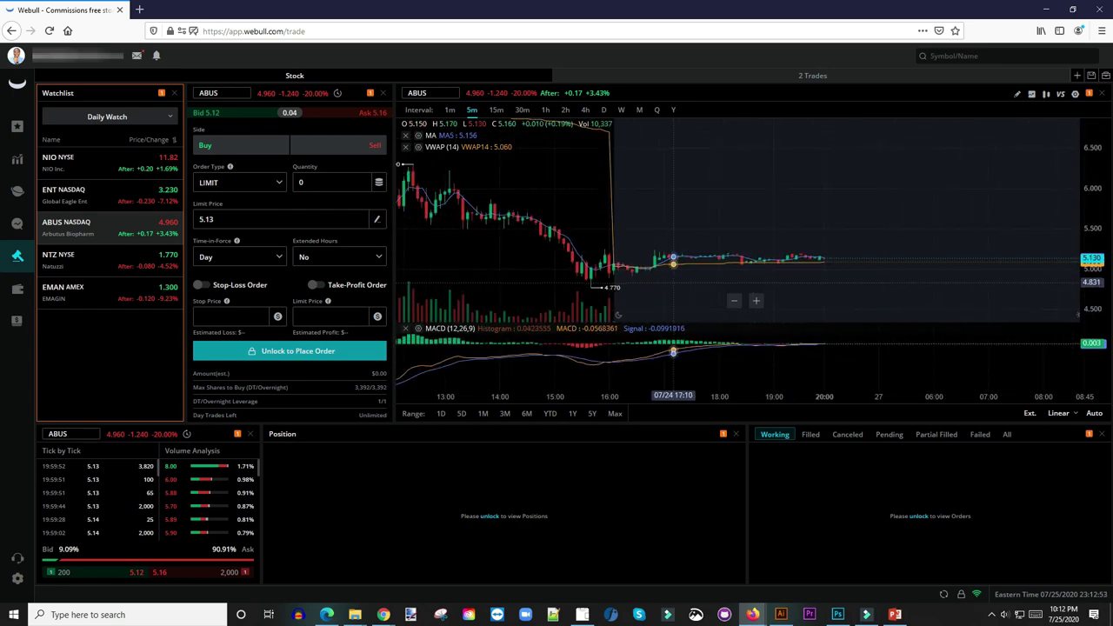
scroll(678, 246, down, 4)
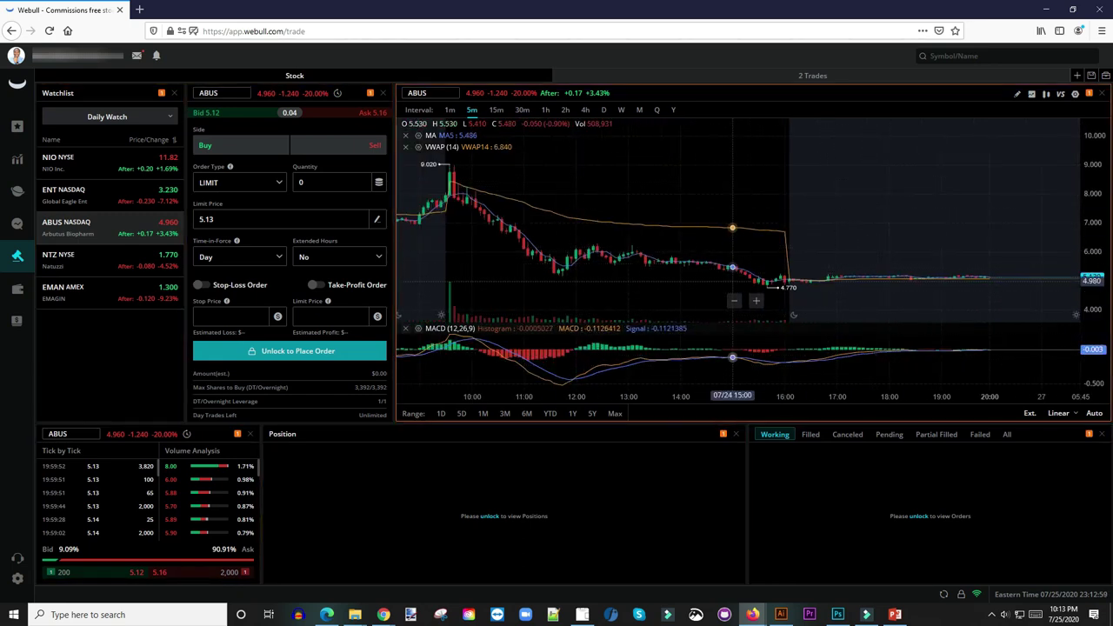
drag(537, 245, 624, 244)
scroll(770, 264, down, 1)
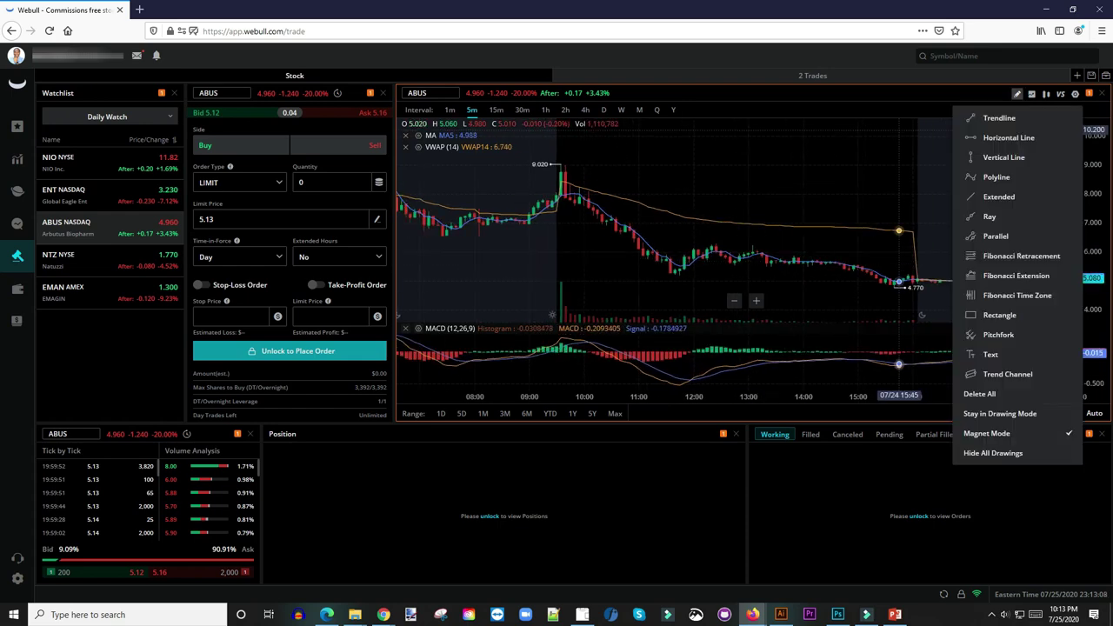
- Add the EMA indicator to the ABUS five-minute chart and review the day's price action with it
click(1032, 93)
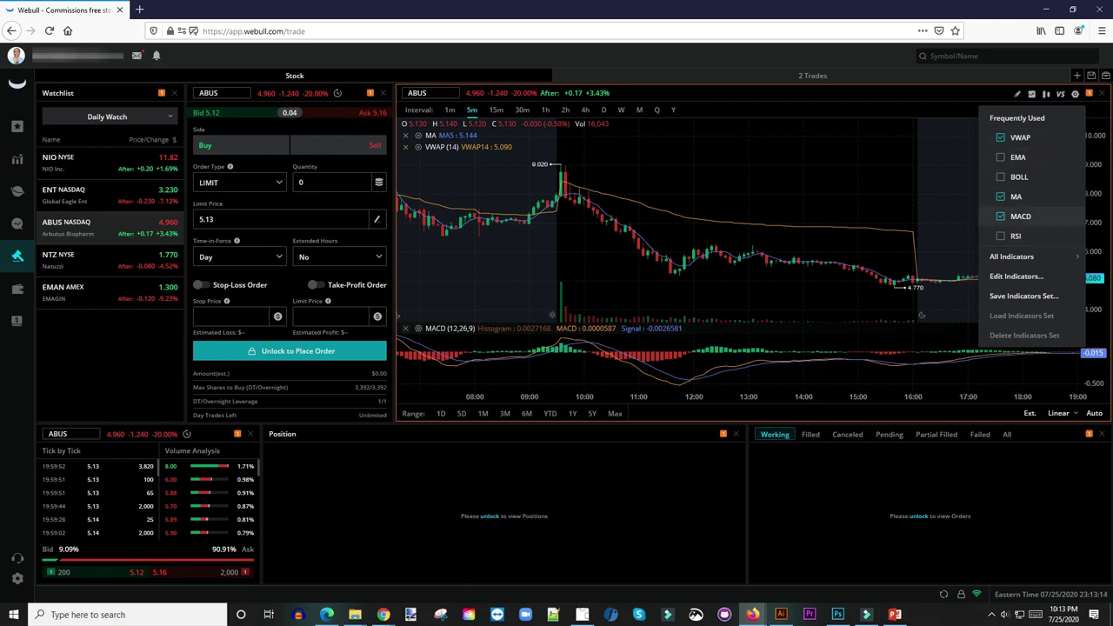
click(1013, 157)
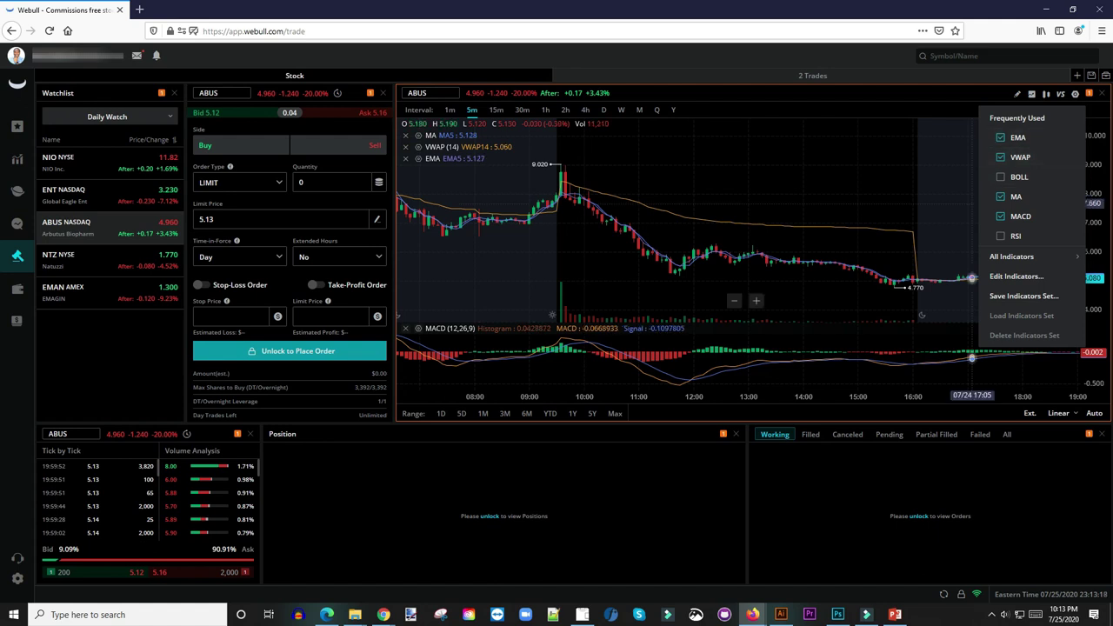
click(753, 168)
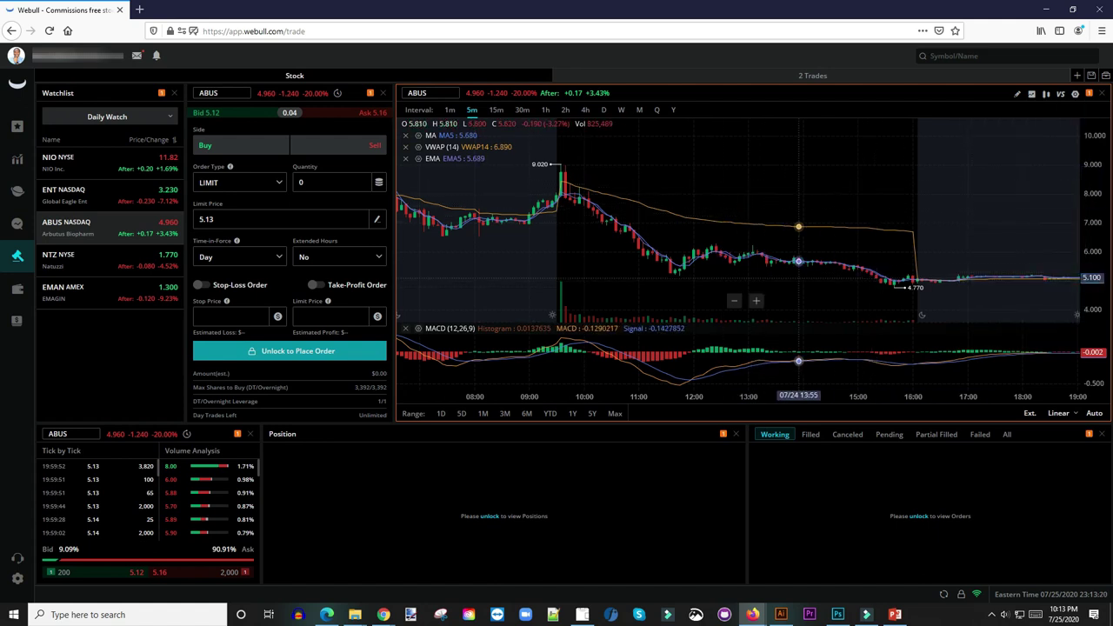
drag(670, 228, 636, 229)
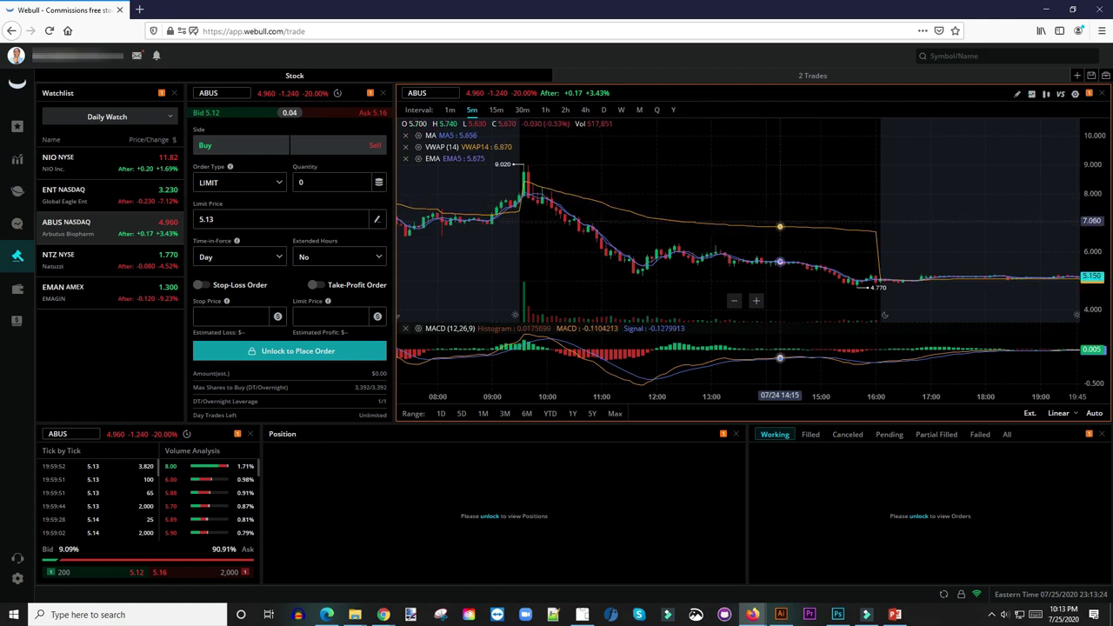
drag(557, 224, 689, 205)
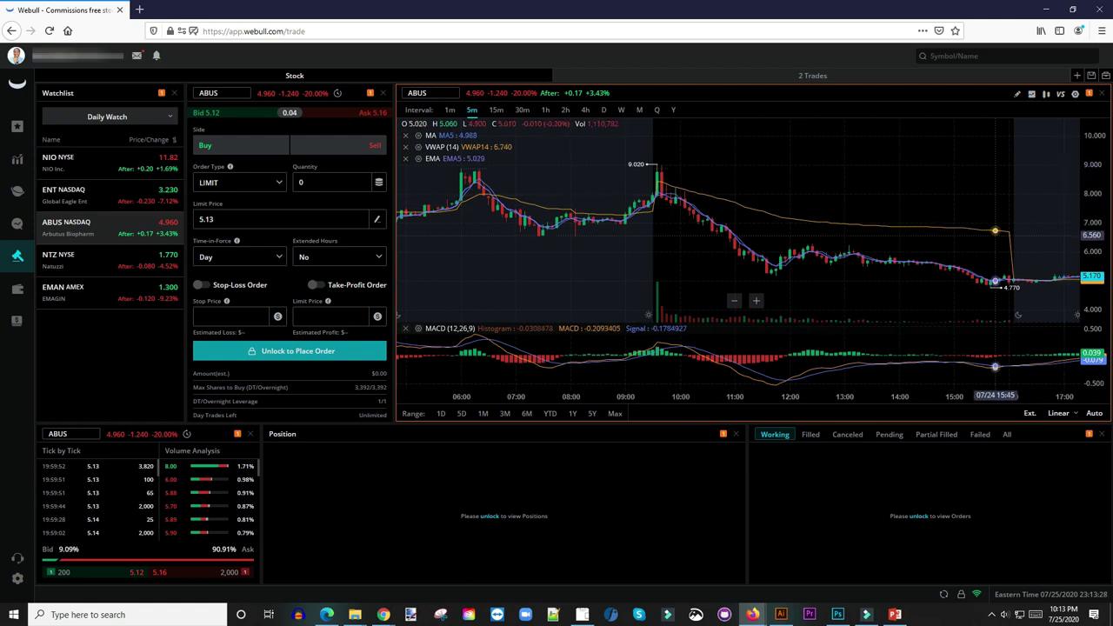
drag(1003, 279, 880, 281)
scroll(880, 281, down, 2)
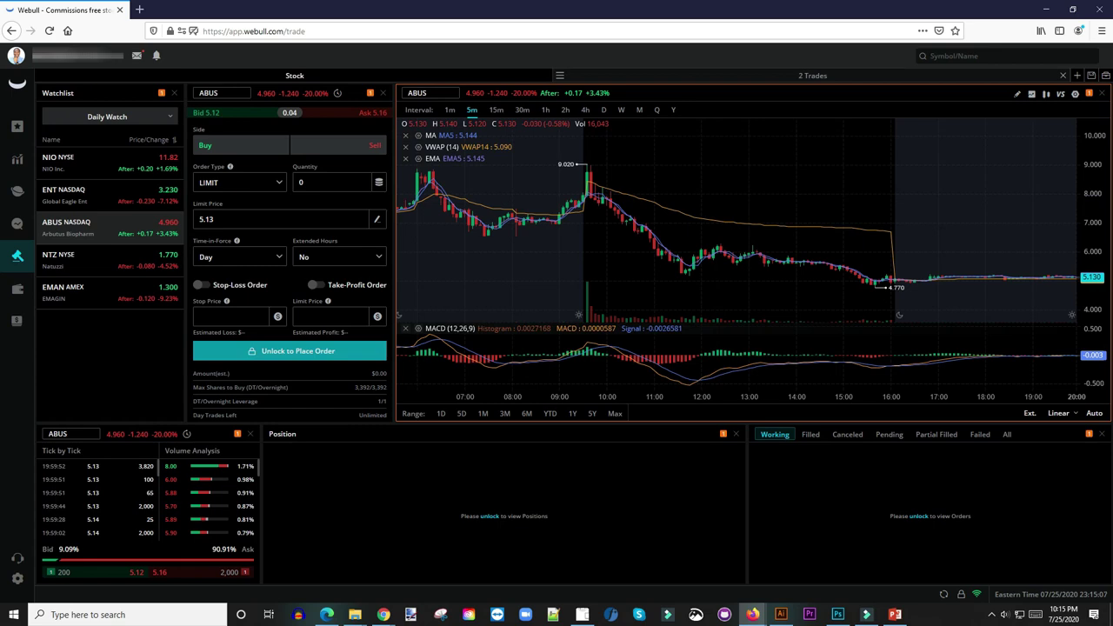
- Remove the ENT chart from the 2 Trades layout and bring up the available stock widgets
click(812, 75)
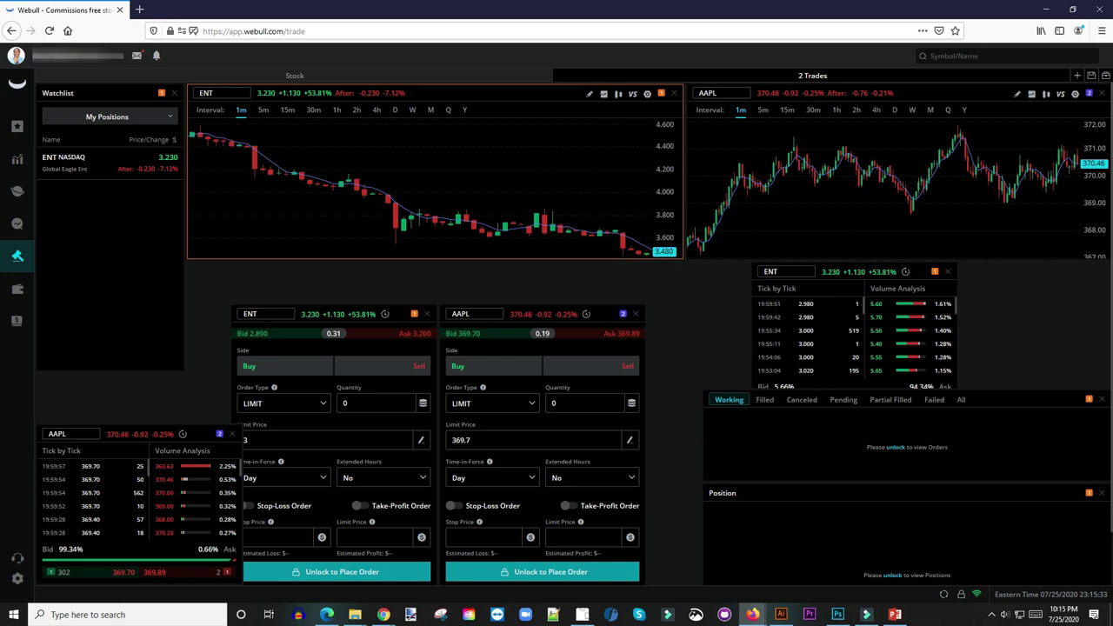
click(673, 93)
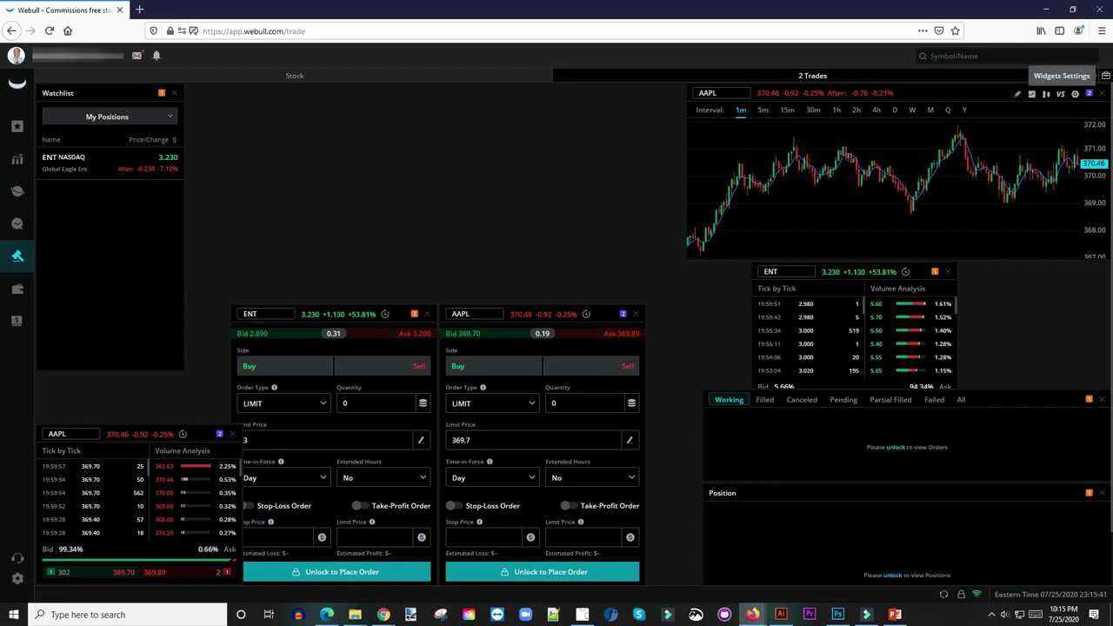
click(1105, 76)
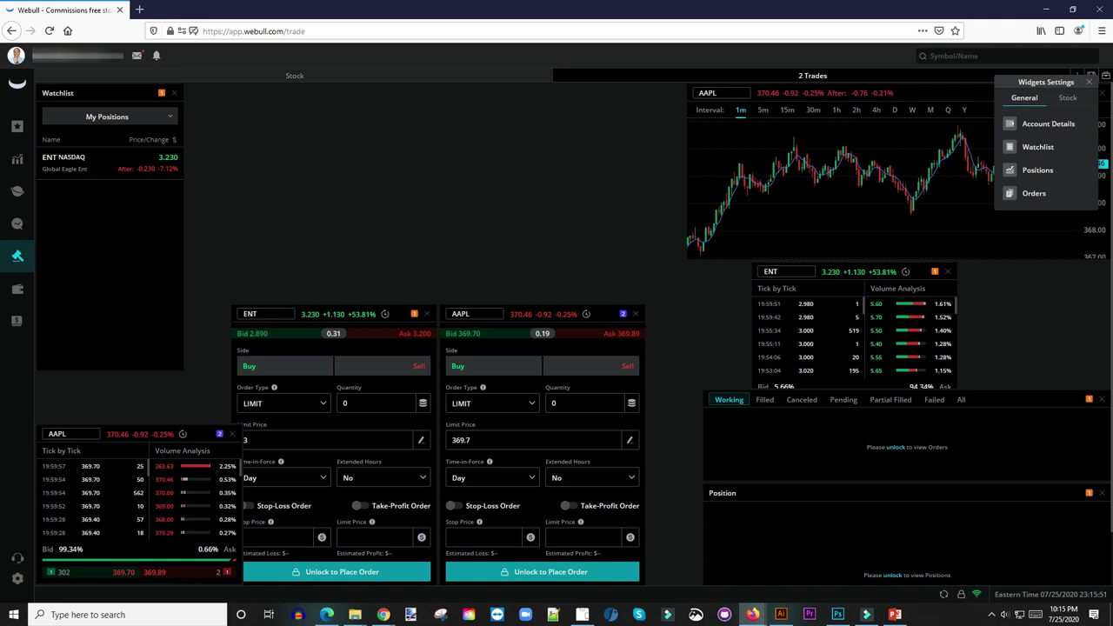
click(1067, 97)
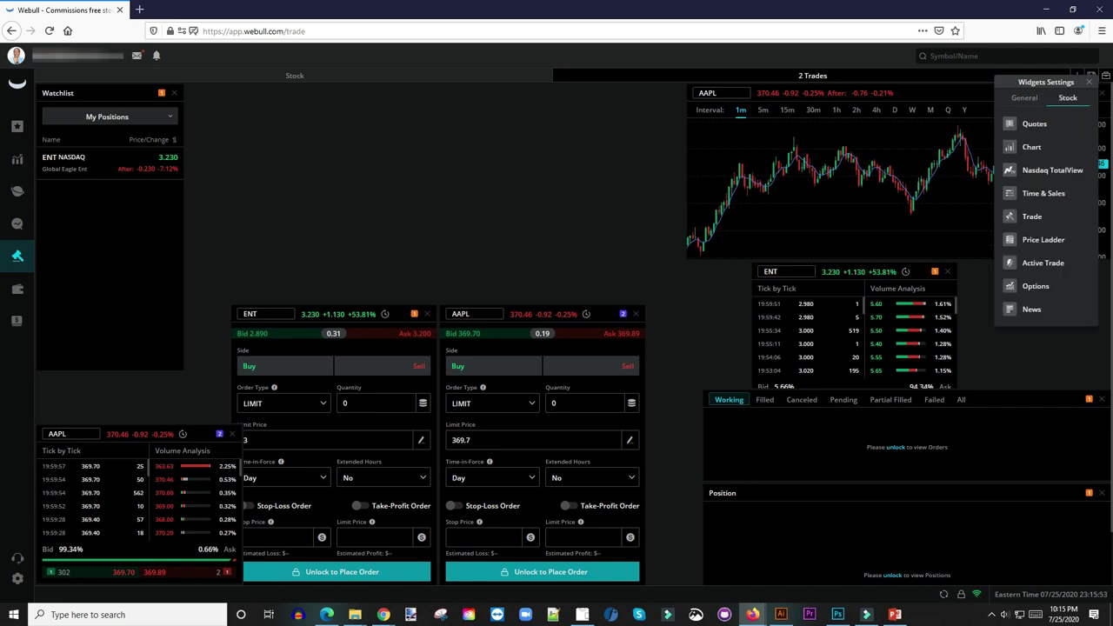
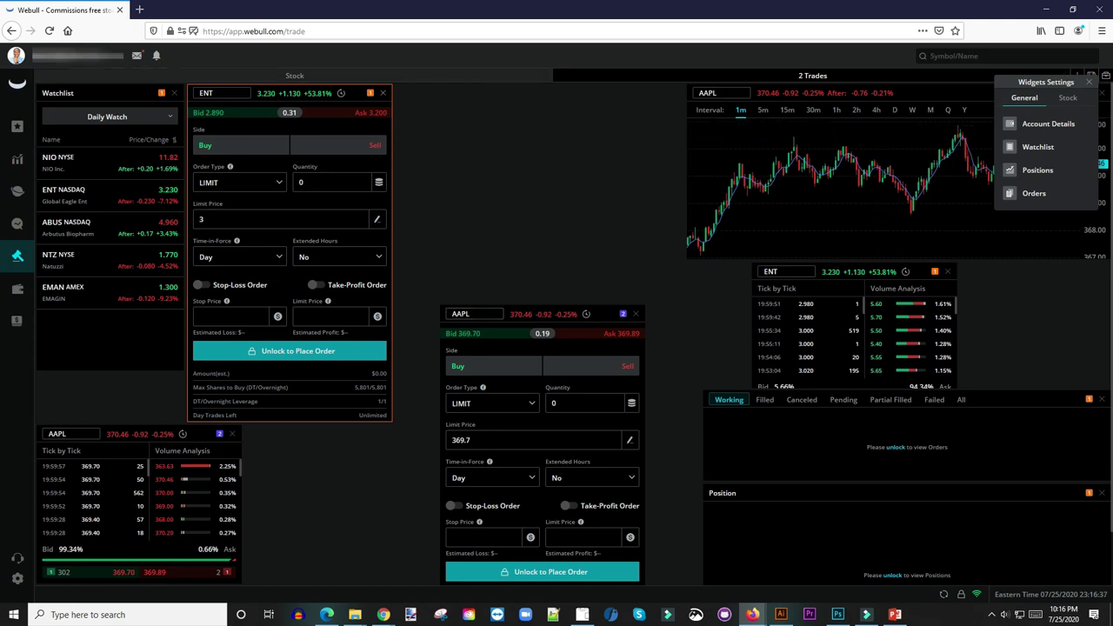
- Remove the AAPL order and tick-by-tick widgets, and place the ENT tick-by-tick widget directly below the watchlist
click(541, 314)
click(636, 313)
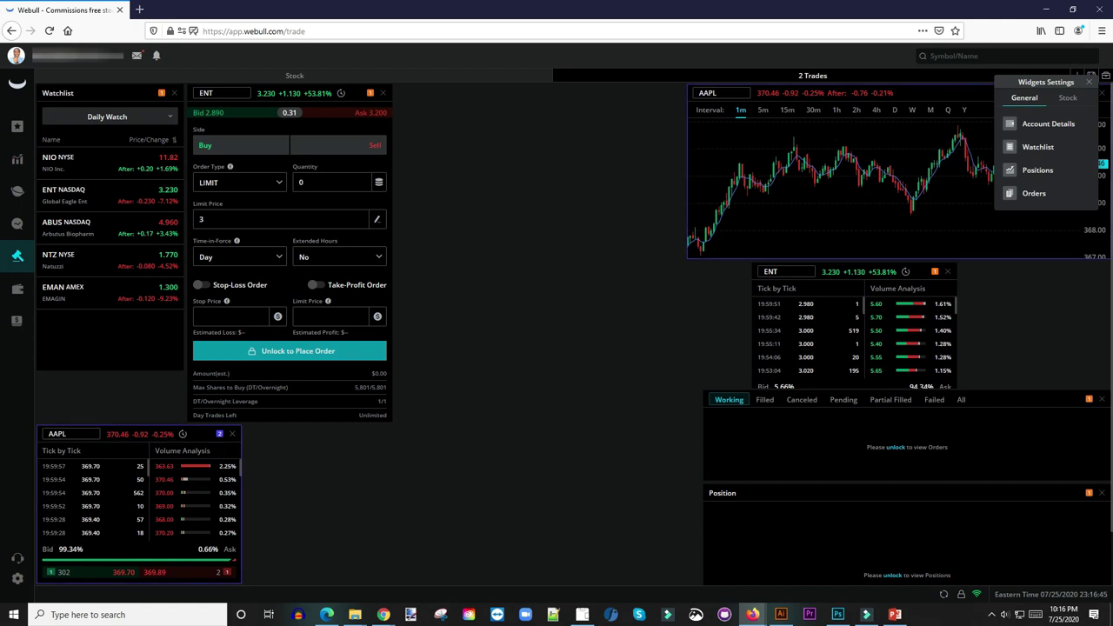
click(232, 433)
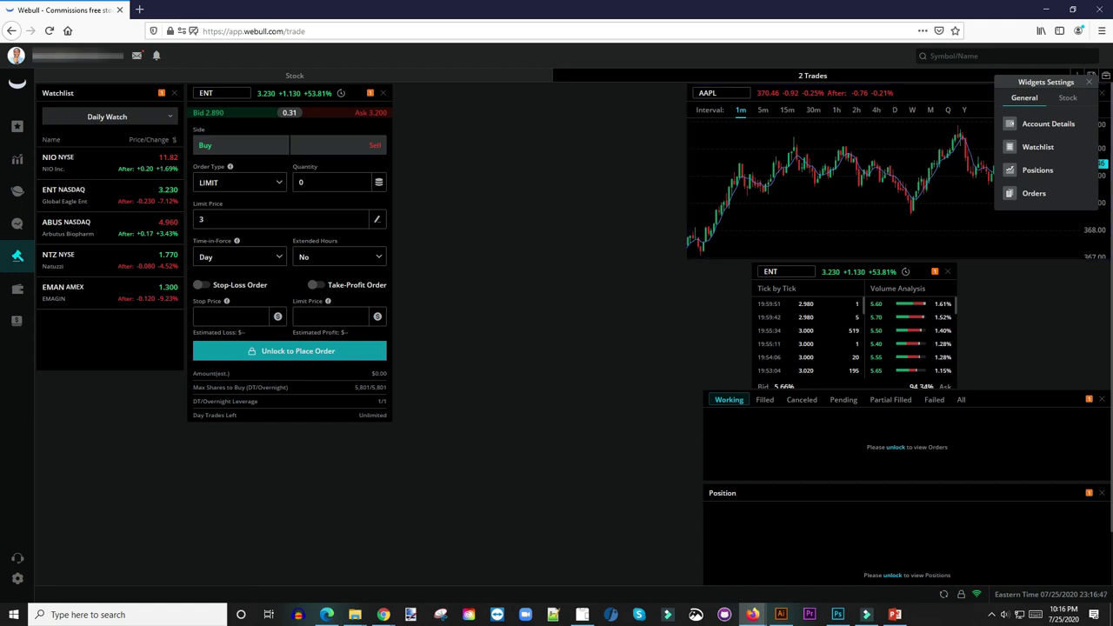
drag(835, 271, 118, 434)
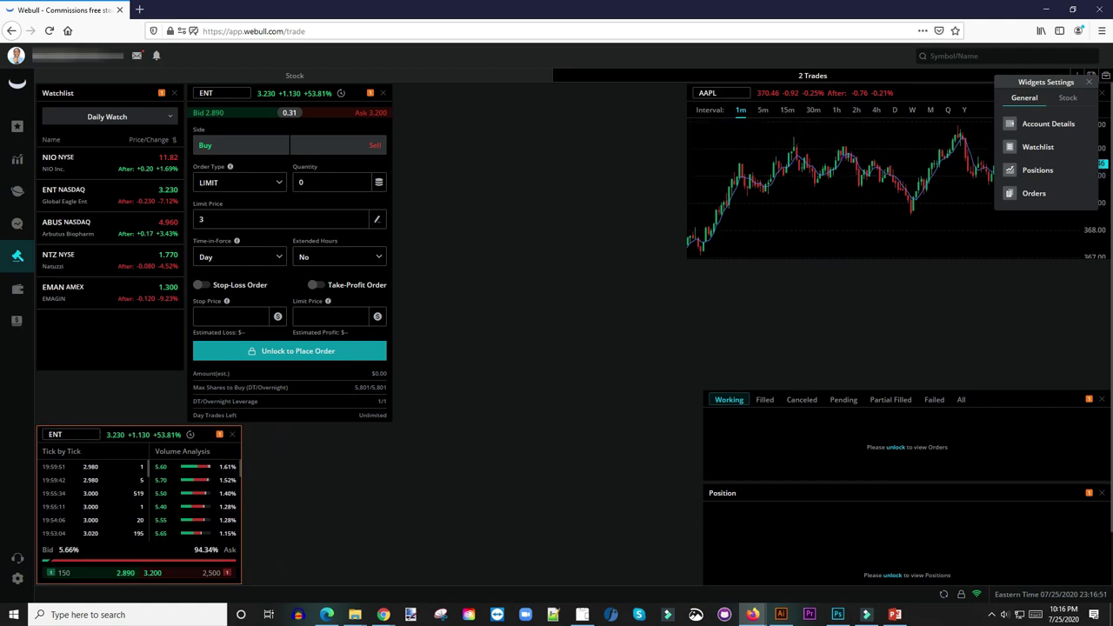
- Move the AAPL chart next to the ENT order widget and enlarge it to fill the free space beside and below it
drag(835, 93, 542, 92)
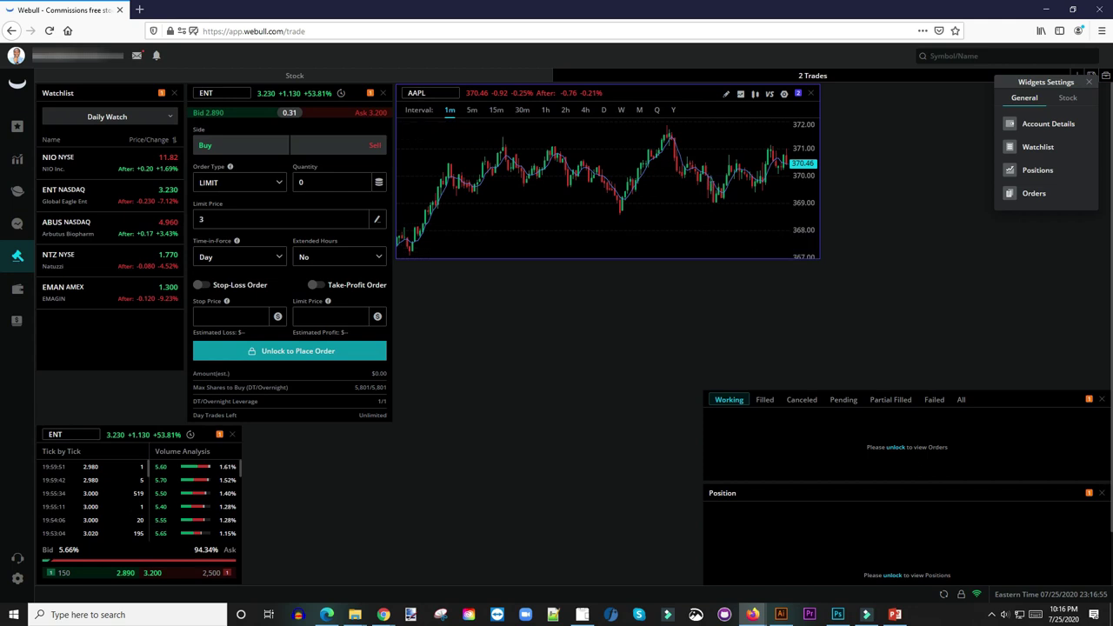
drag(608, 258, 609, 403)
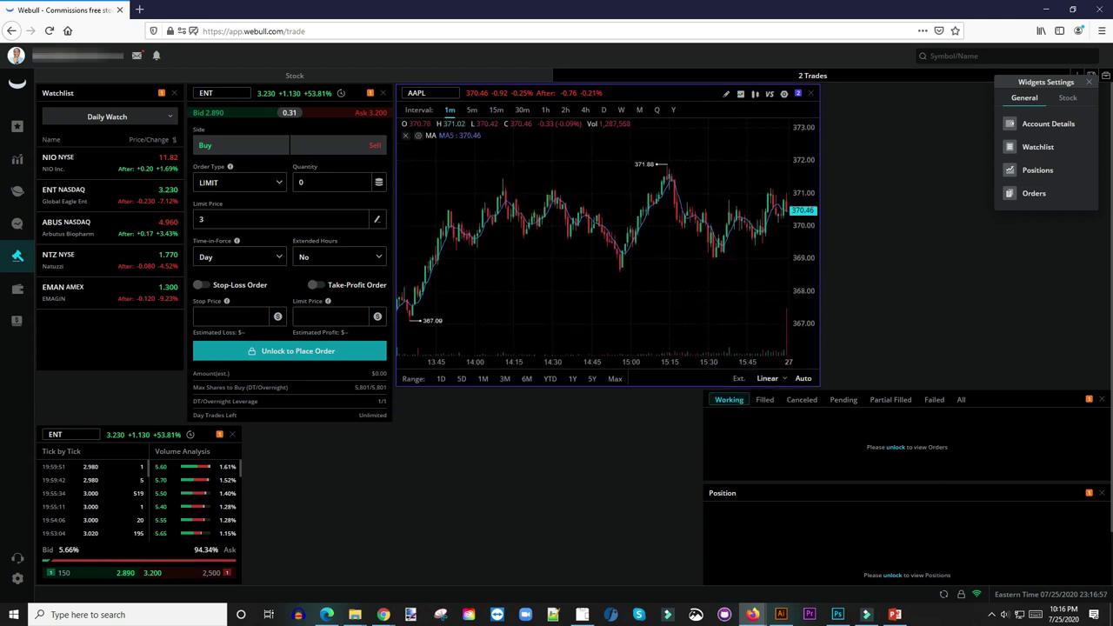
drag(820, 235, 1110, 234)
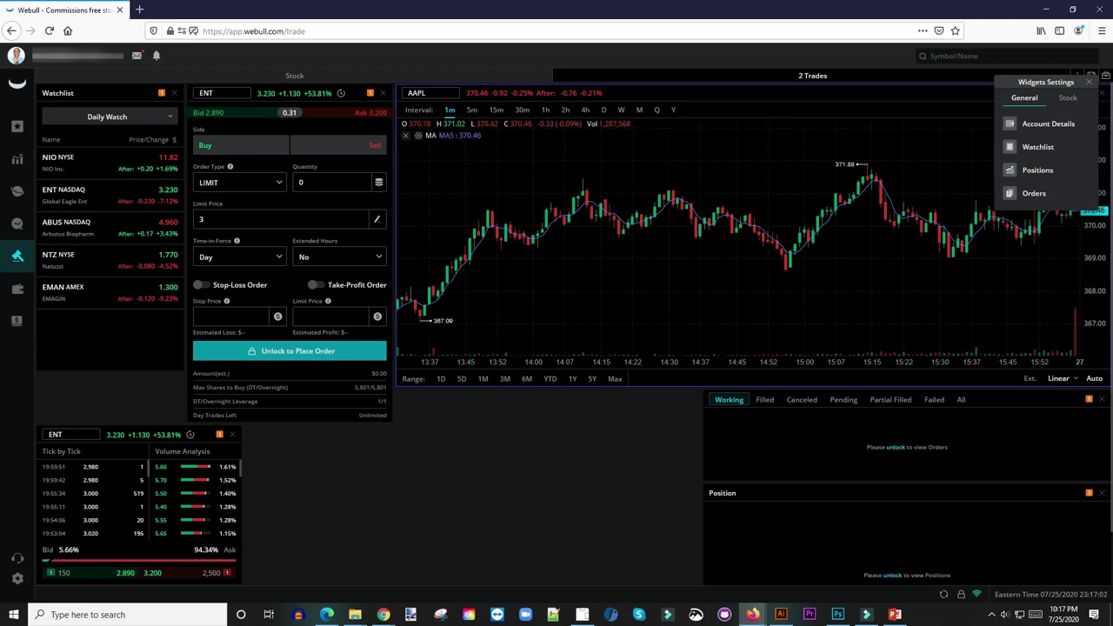
- Place the Position widget beside the ENT tick-by-tick widget and the orders widget next to it, below the AAPL chart
drag(895, 493, 422, 454)
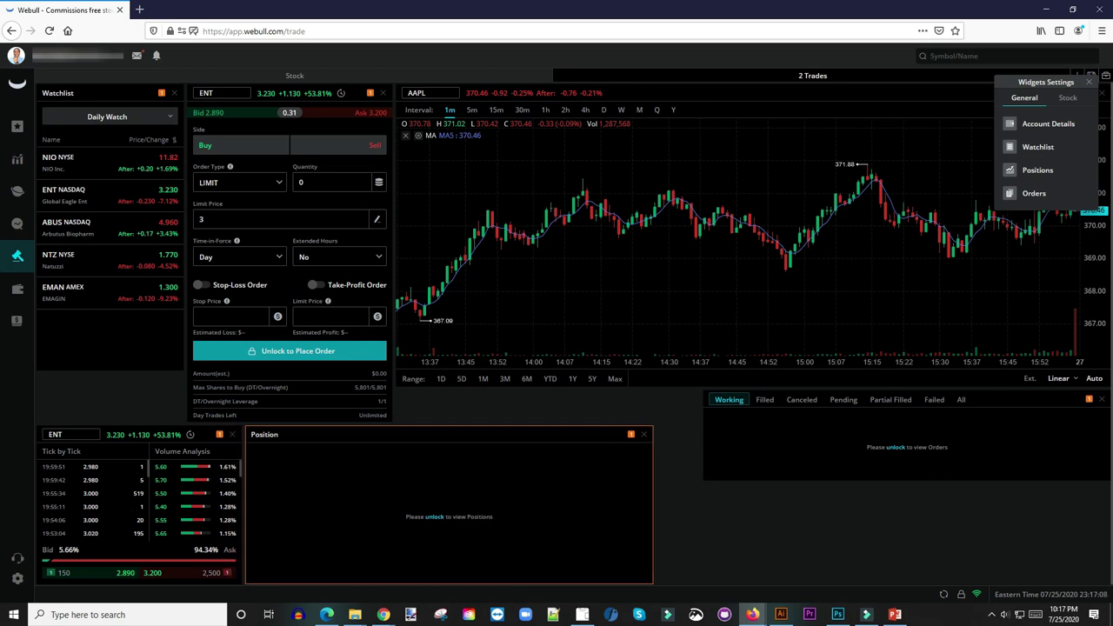
drag(1018, 400, 971, 433)
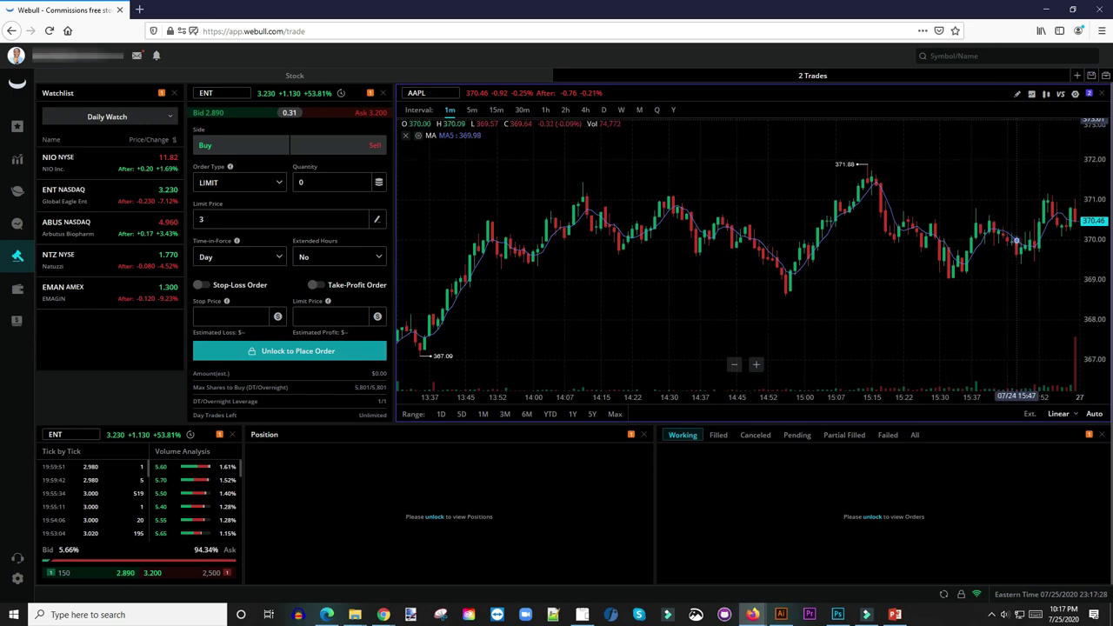
- Add the MACD, VWAP and EMA indicators to the AAPL chart
click(1031, 93)
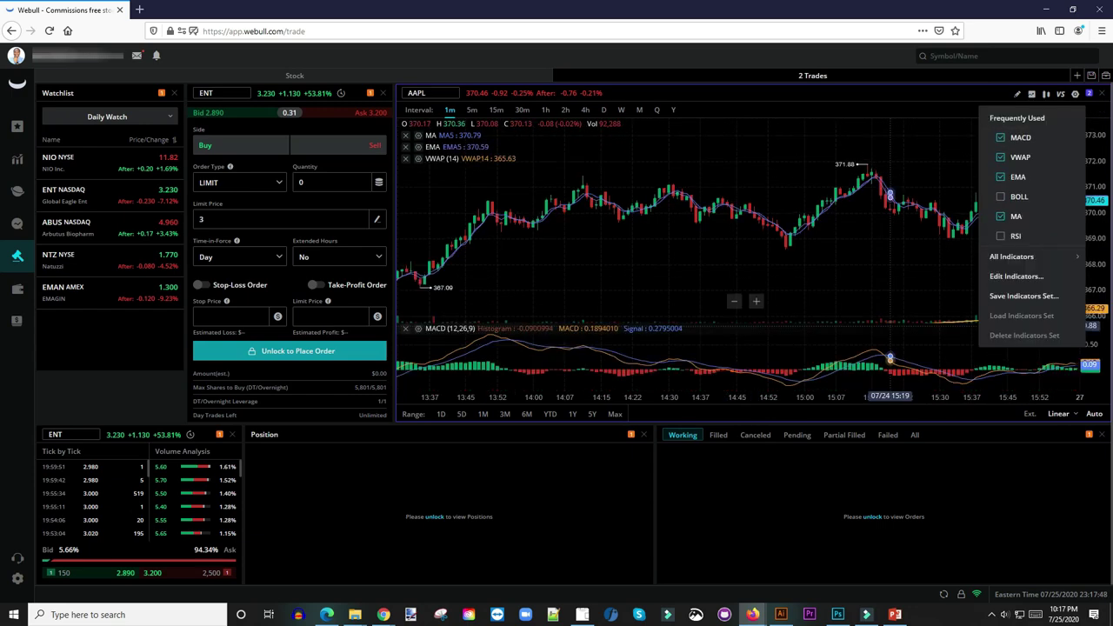
click(737, 210)
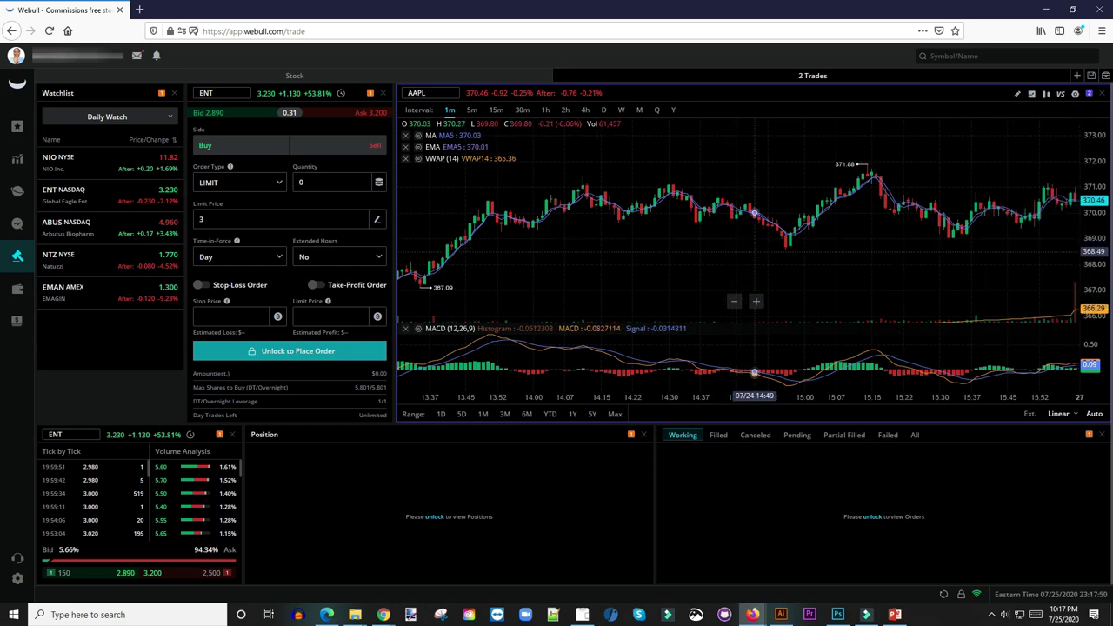
- Examine the AAPL one-minute chart's price action against its VWAP, moving average and MACD indicators over the 07/24 session
scroll(872, 178, down, 5)
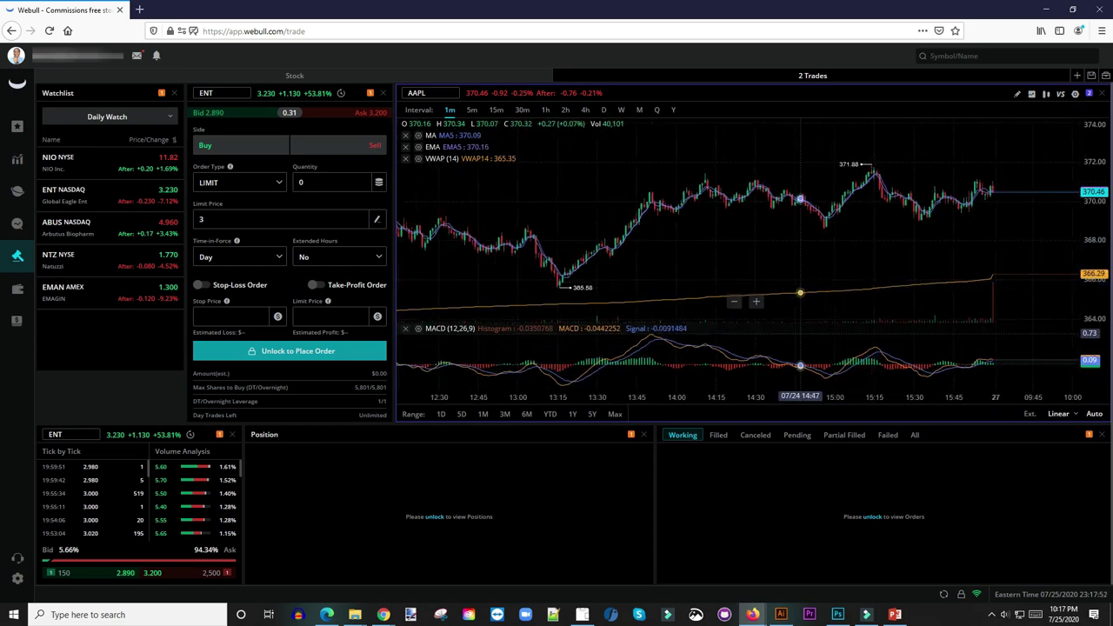
scroll(557, 217, down, 3)
drag(649, 271, 702, 271)
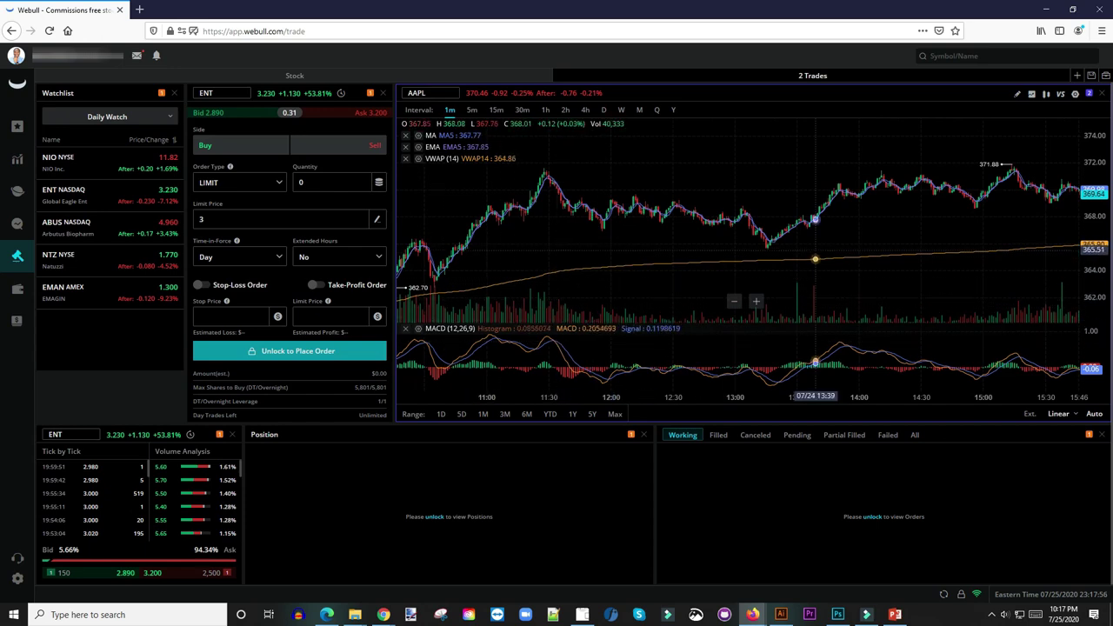
drag(918, 263, 826, 263)
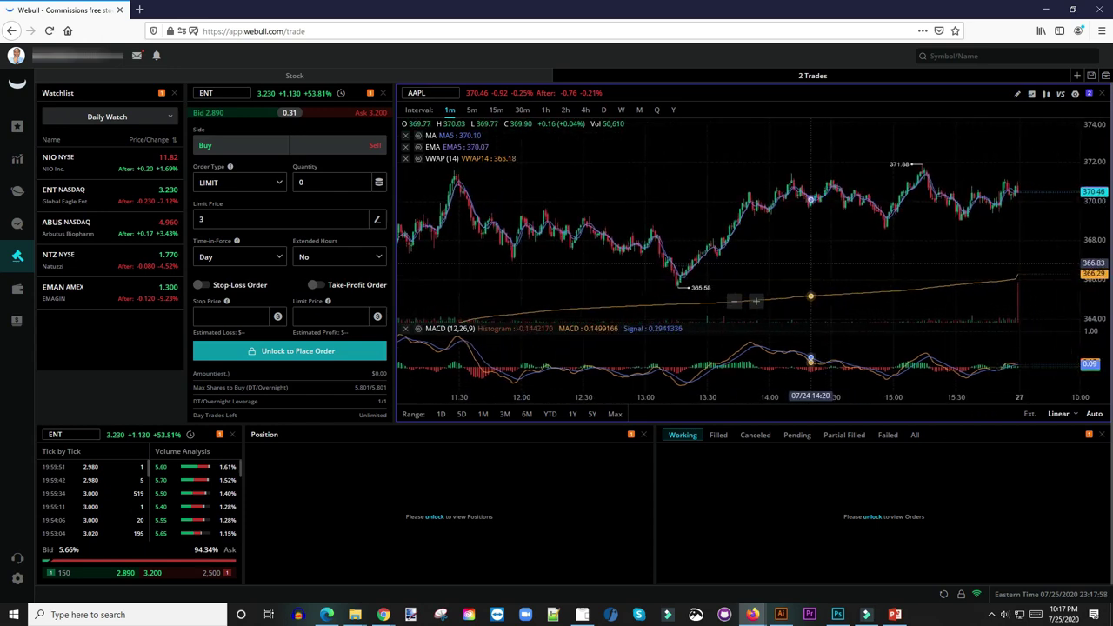
drag(673, 266, 770, 258)
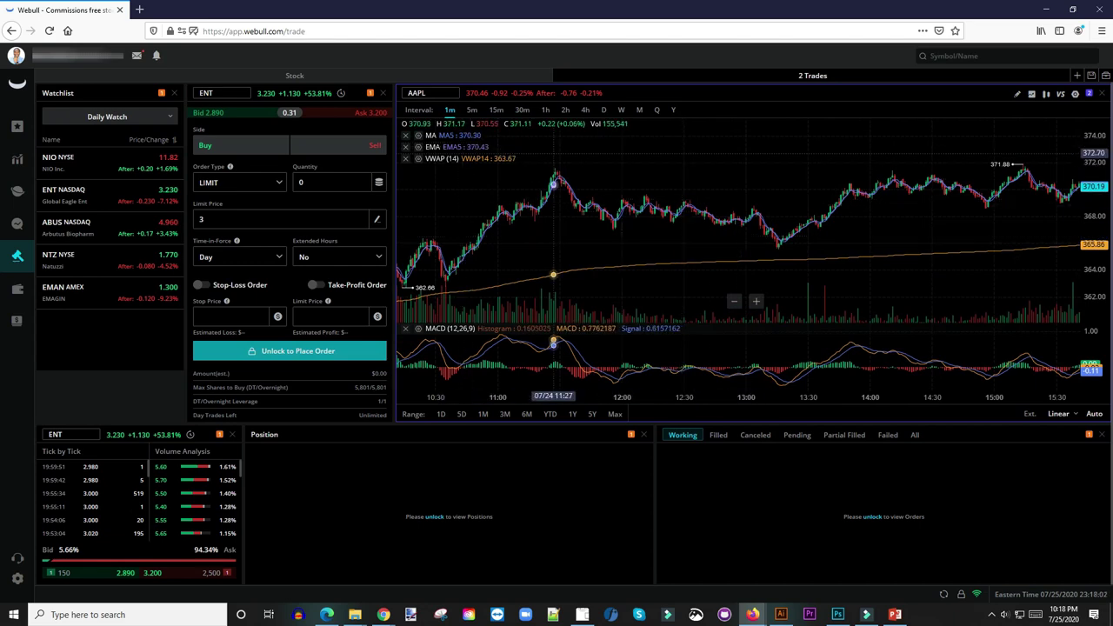
drag(870, 212, 712, 235)
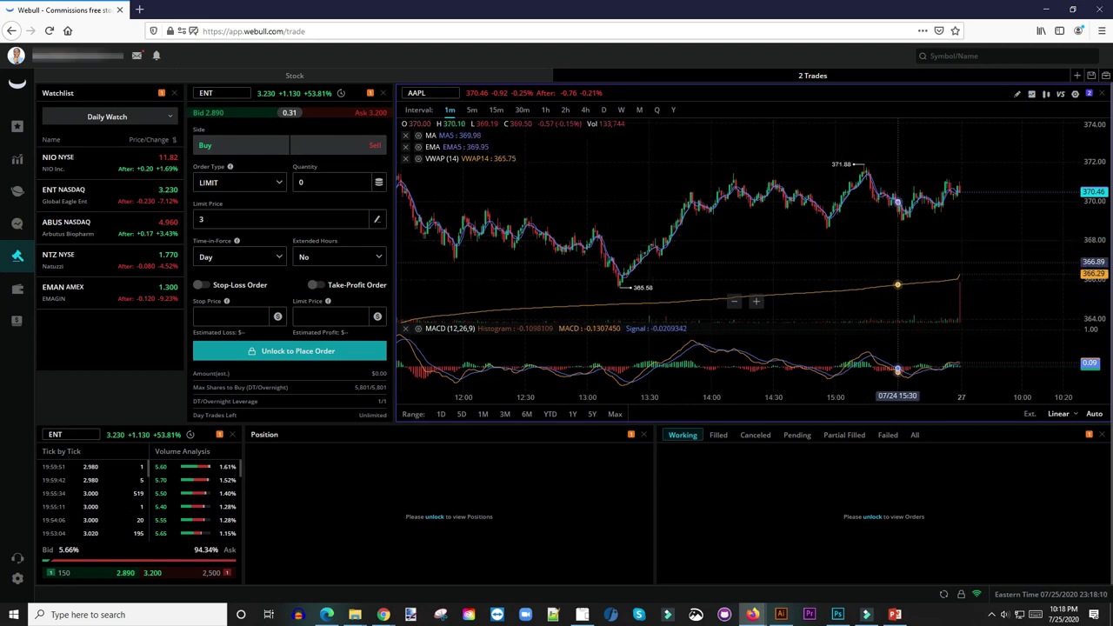
scroll(927, 198, down, 1)
scroll(927, 198, up, 3)
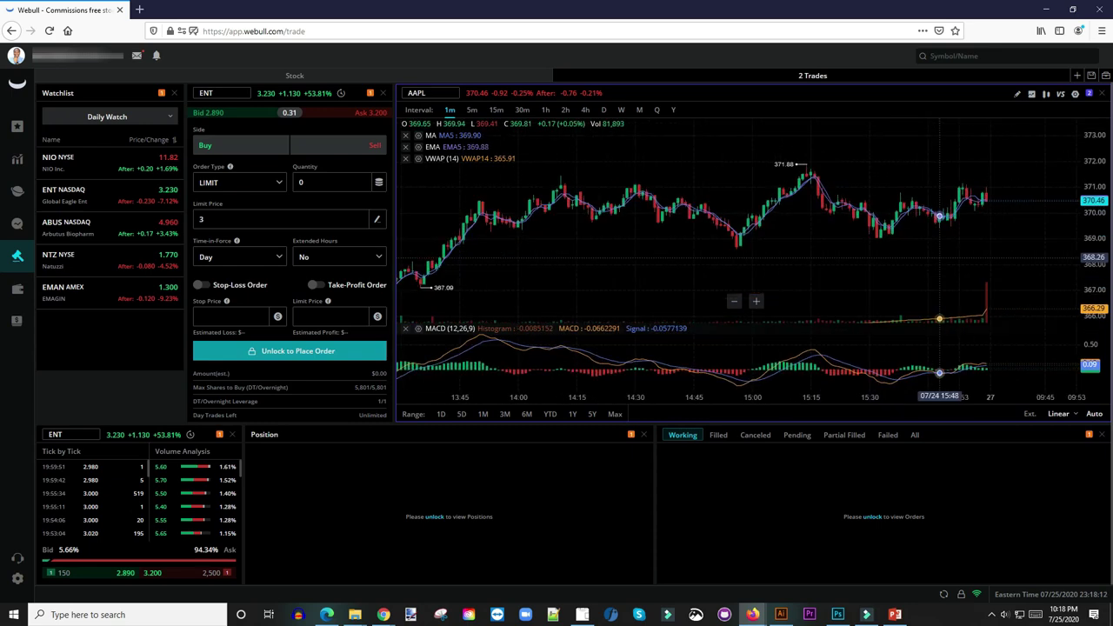
drag(954, 249, 895, 249)
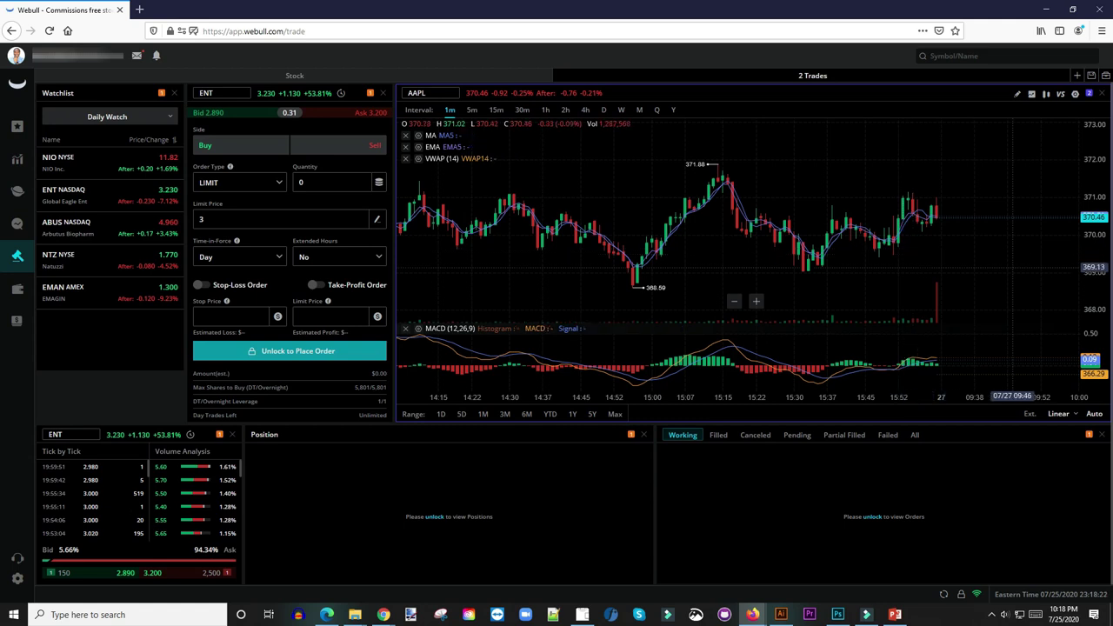
scroll(1007, 270, down, 3)
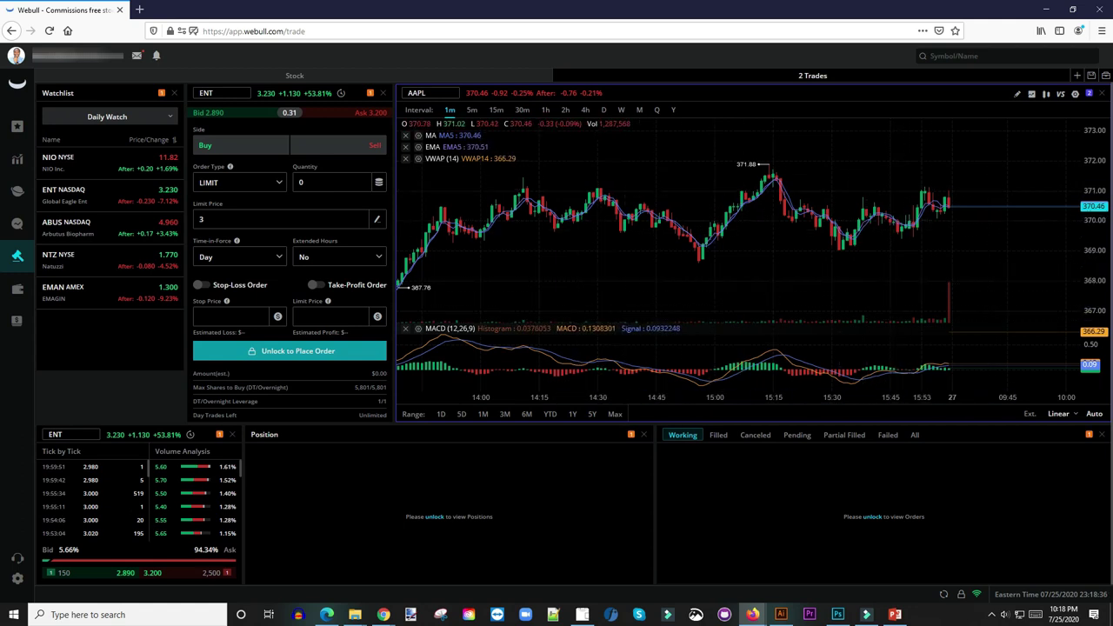
- Try the light theme colour in the general settings and switch back to the dark theme
click(17, 579)
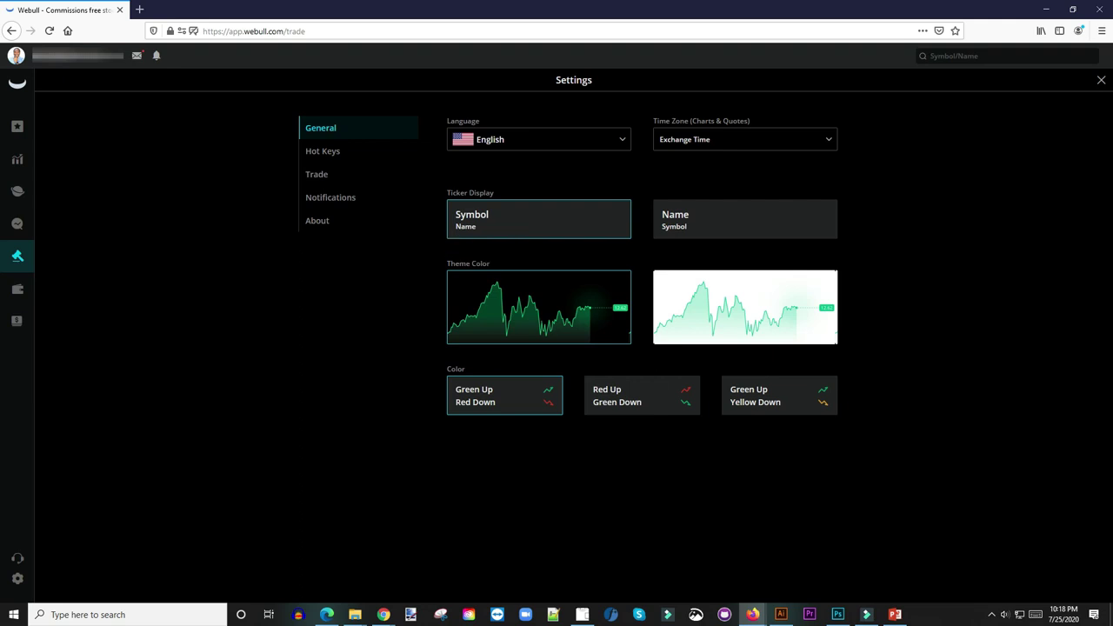
click(745, 307)
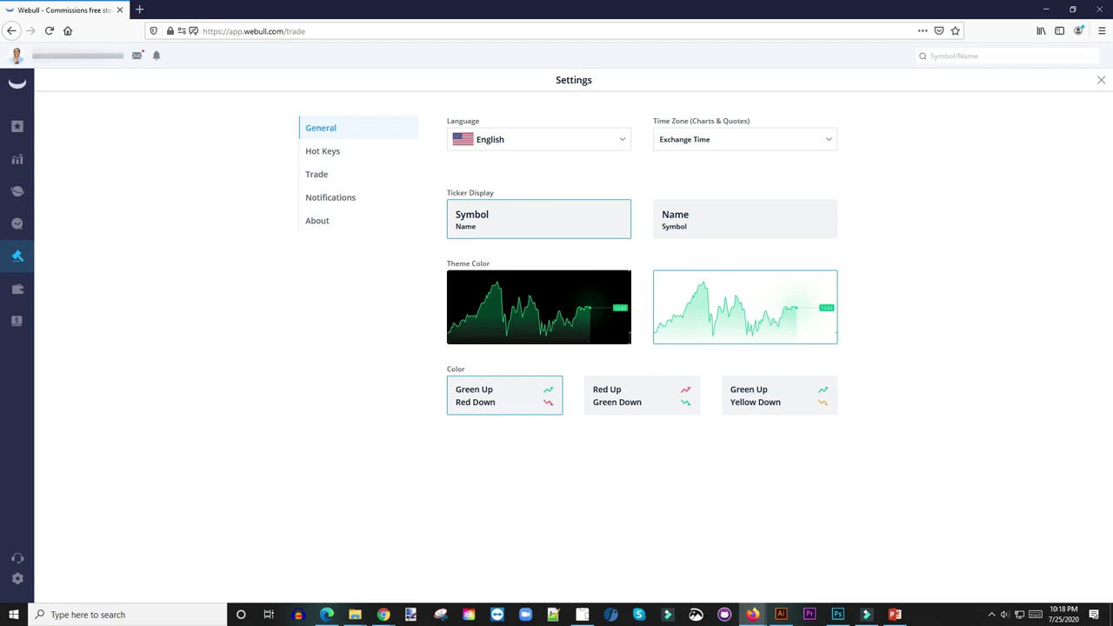
click(538, 307)
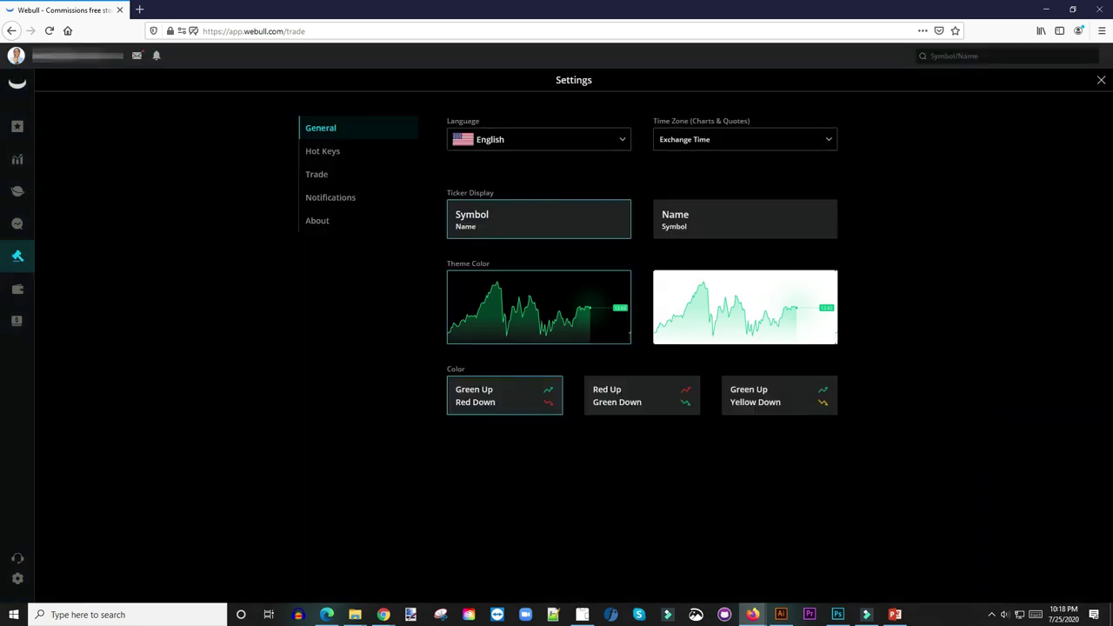
click(744, 307)
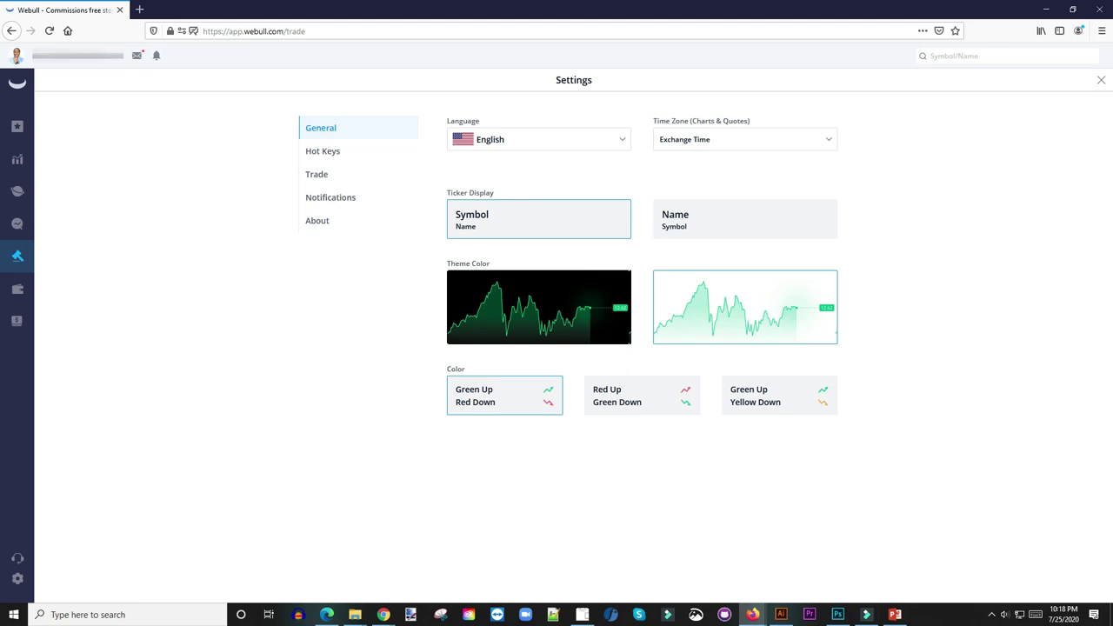
click(538, 307)
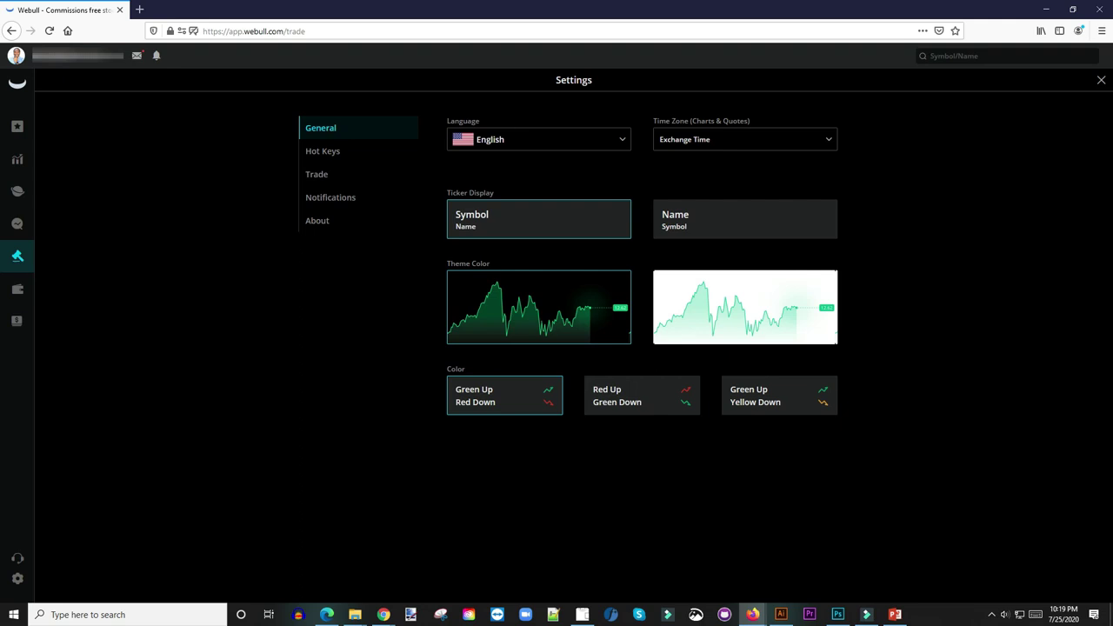
- Review the frequently used hot keys in the settings and close the settings
click(323, 150)
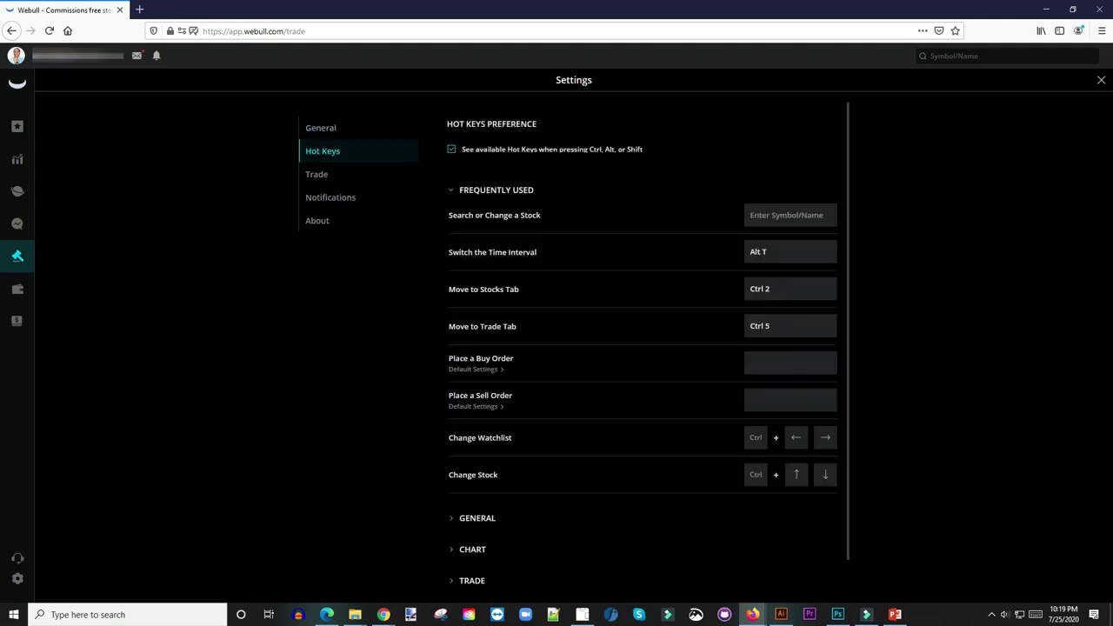
scroll(648, 342, down, 3)
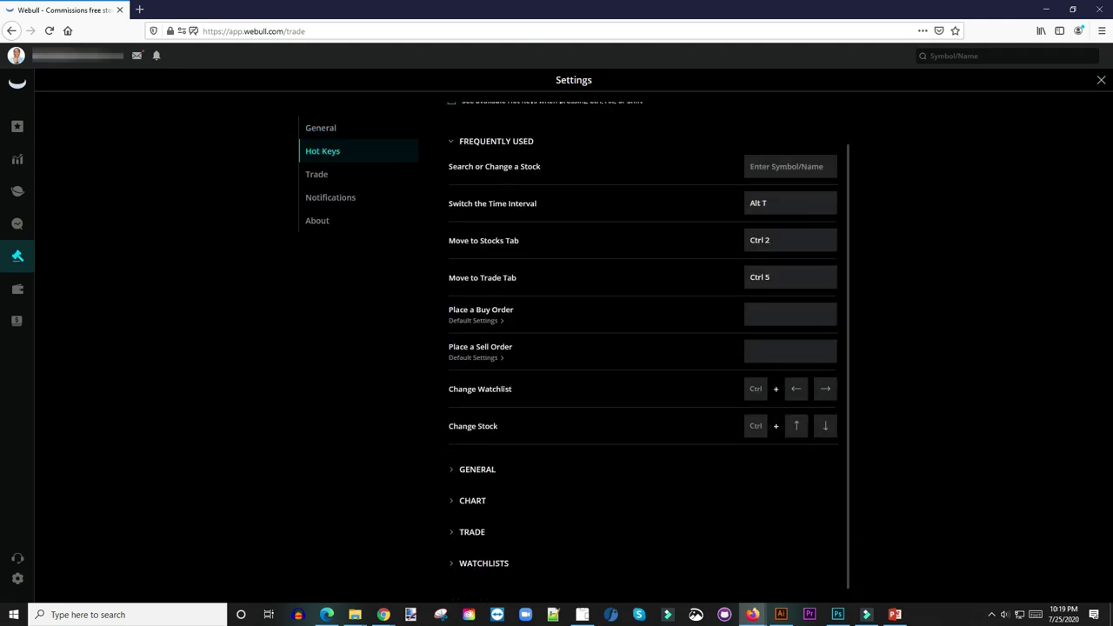
scroll(649, 343, up, 3)
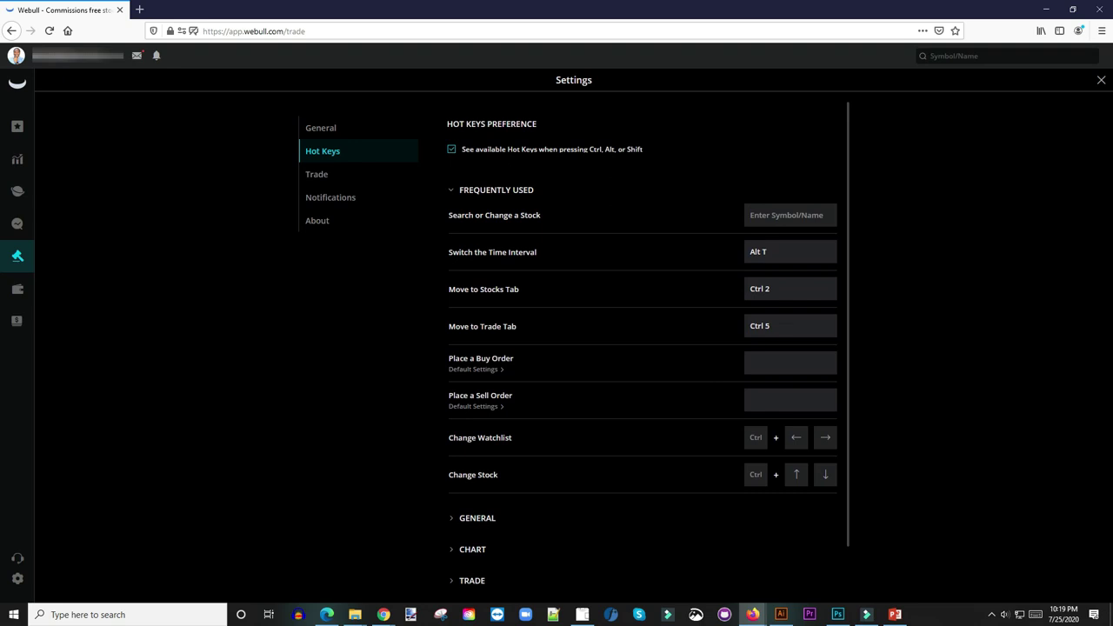
click(1101, 80)
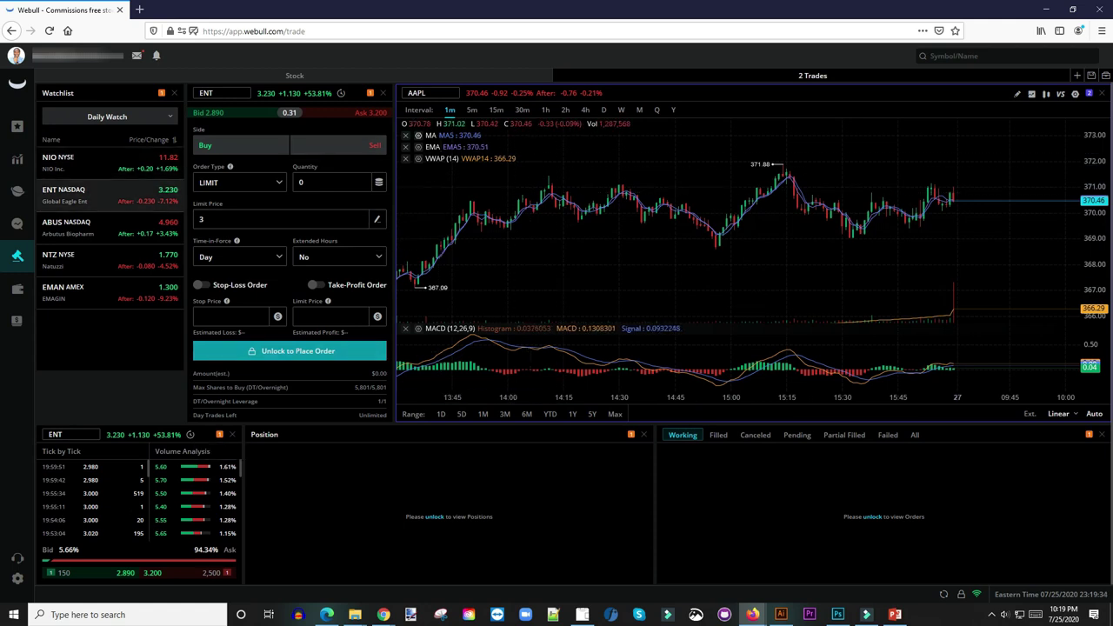
- Load ABUS and NIO in turn from the watchlist, and set the AAPL chart's symbol to NIO
click(109, 228)
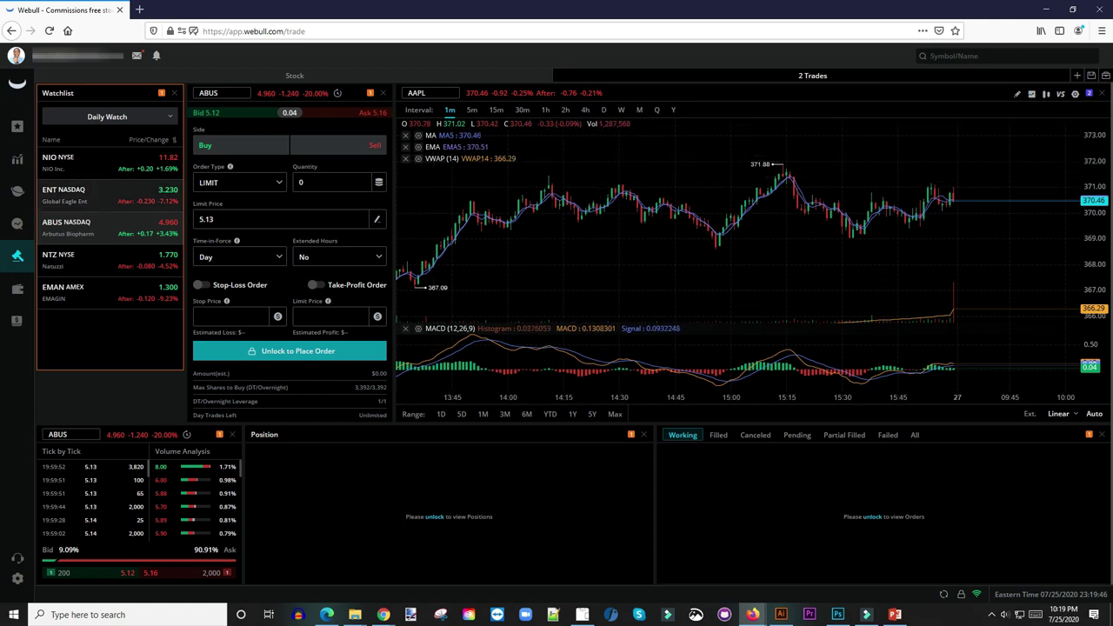
click(109, 163)
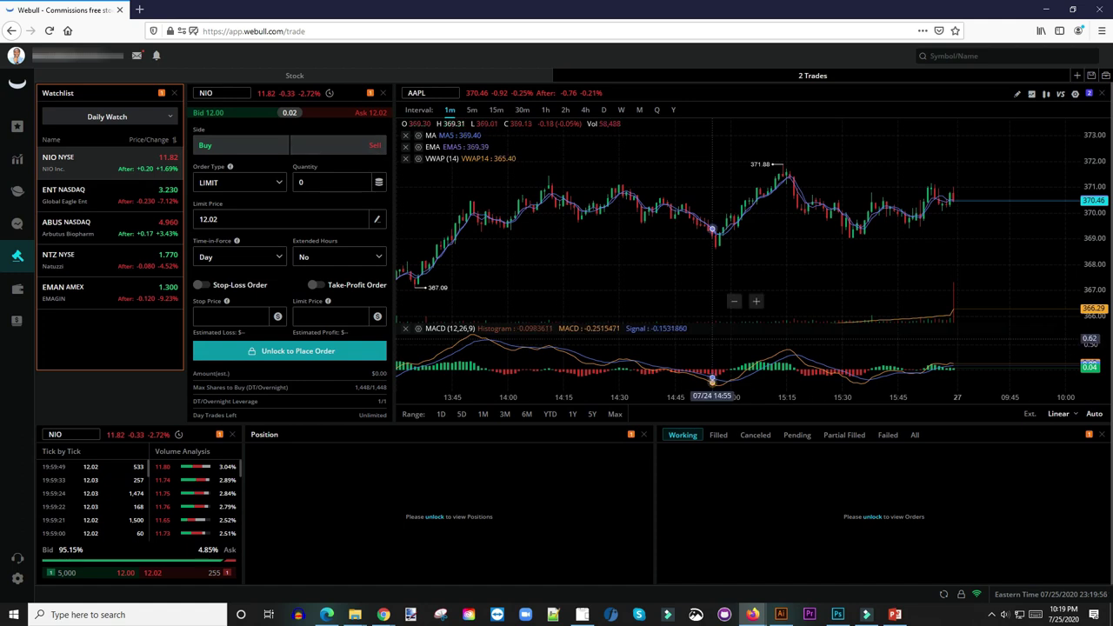
click(426, 93)
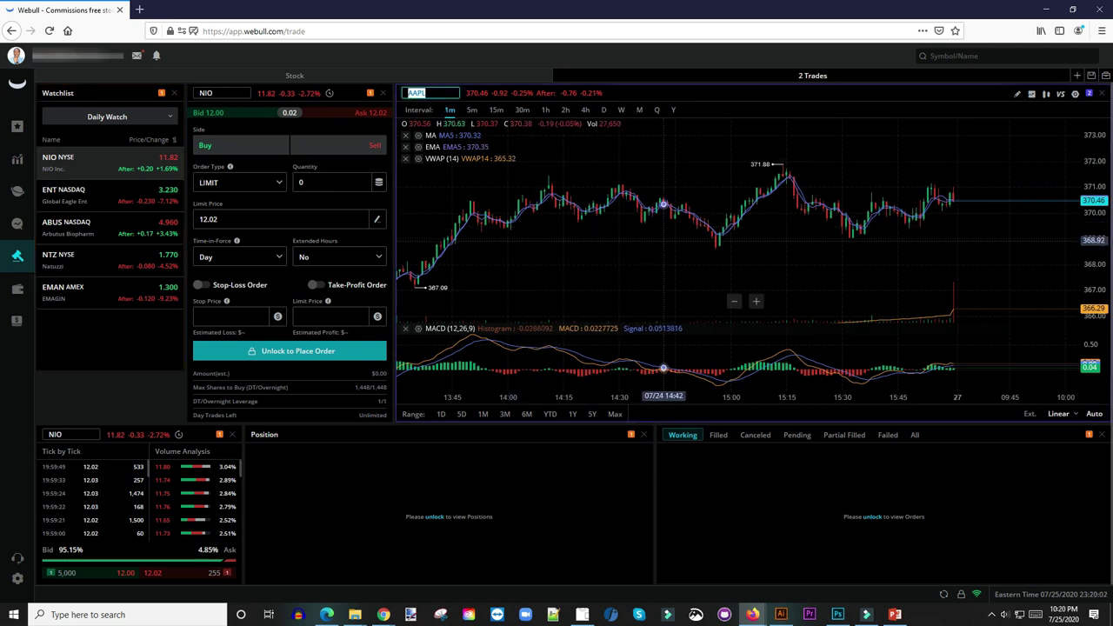
click(700, 250)
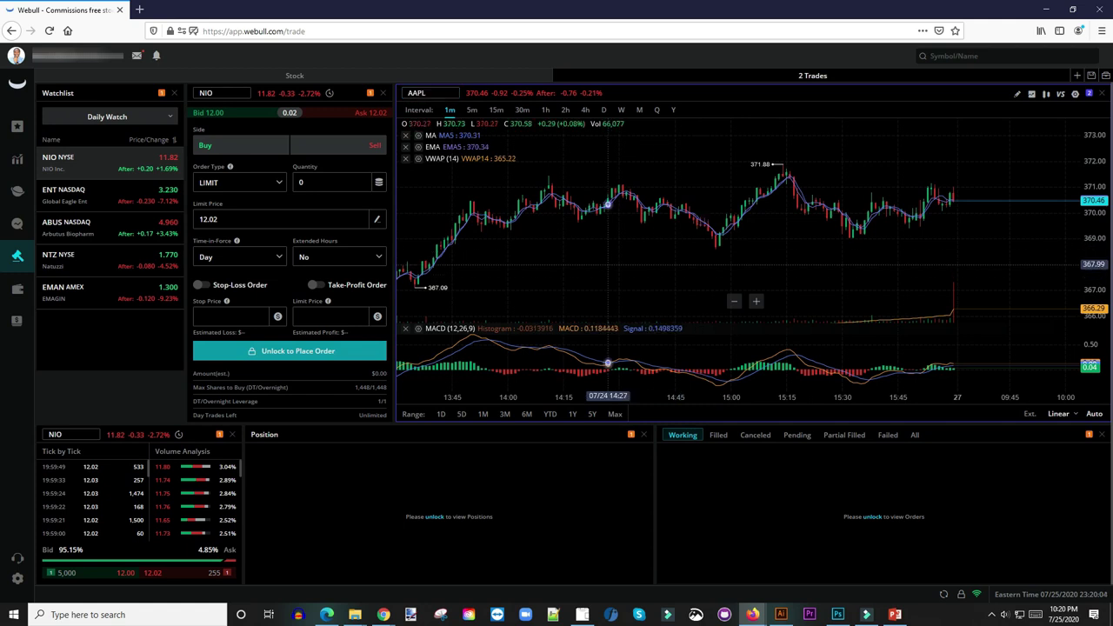
click(417, 93)
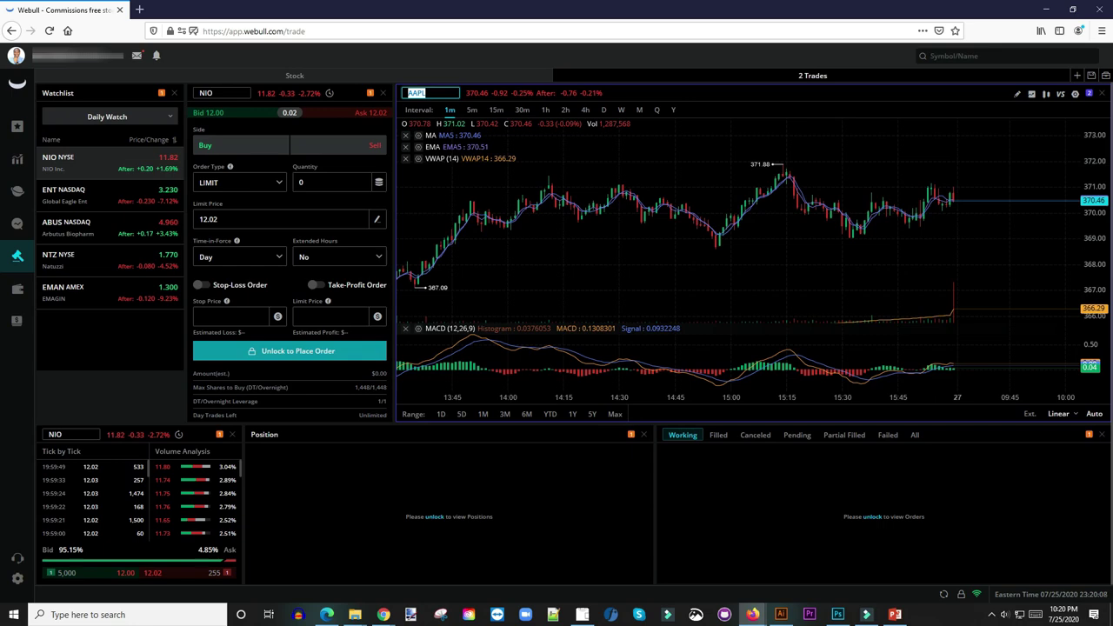
text(NIO)
key(Return)
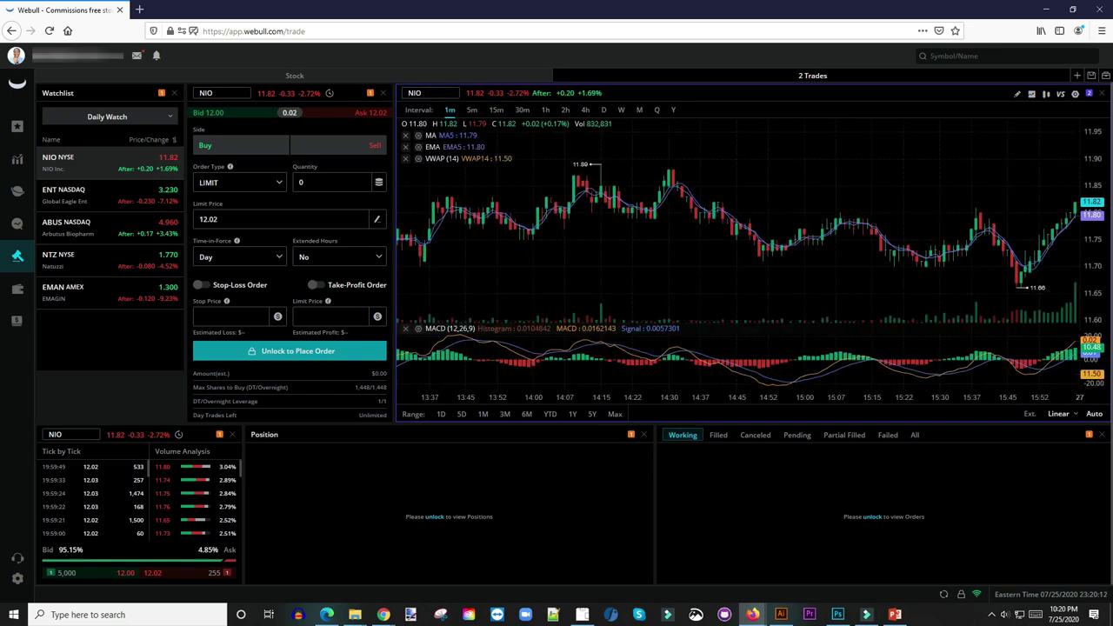
scroll(817, 233, up, 3)
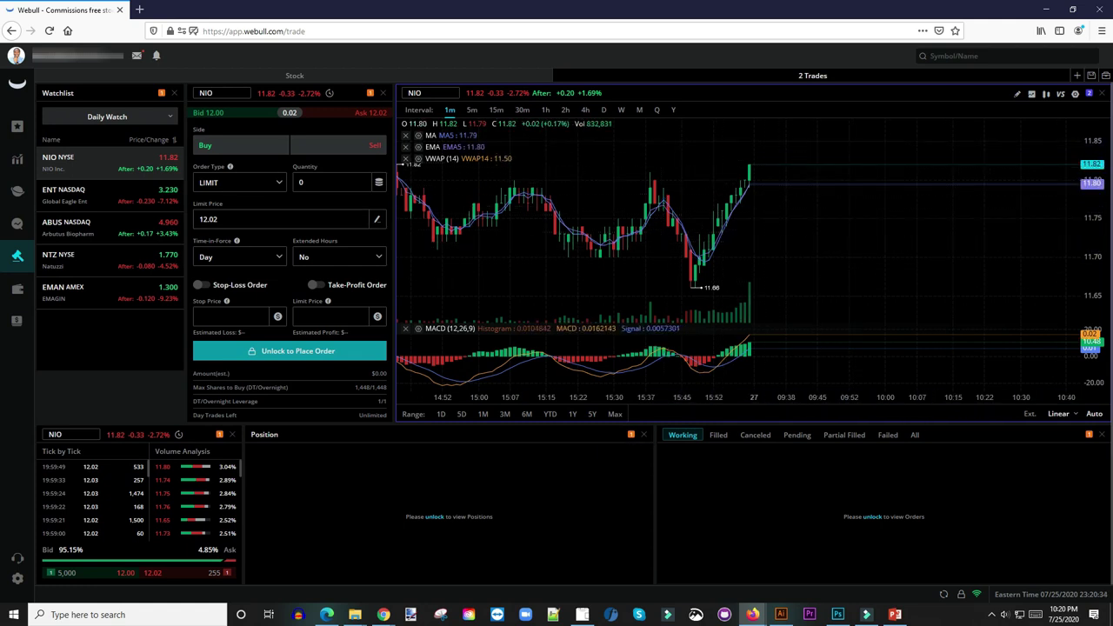
- Remove the NIO chart from the layout and add a new stock Chart widget
click(1102, 93)
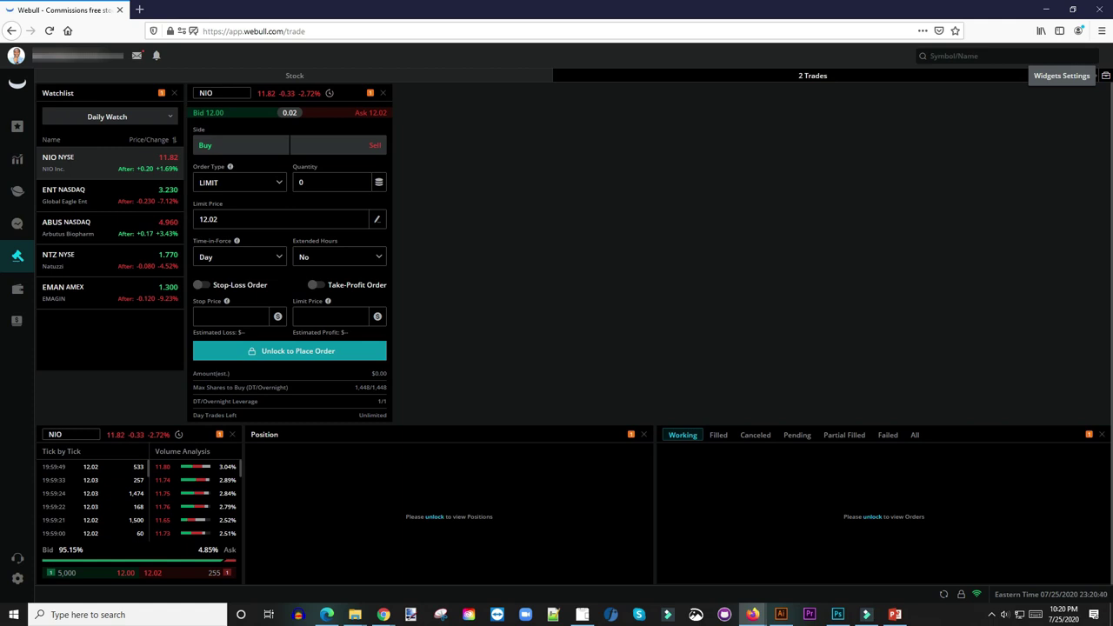
click(1106, 76)
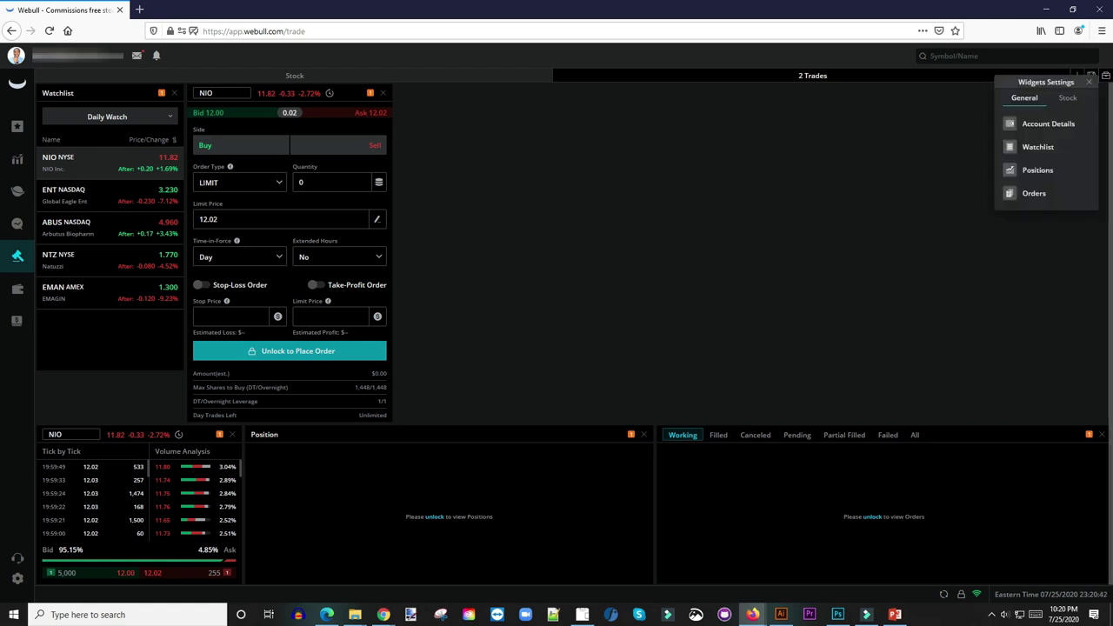
click(1067, 98)
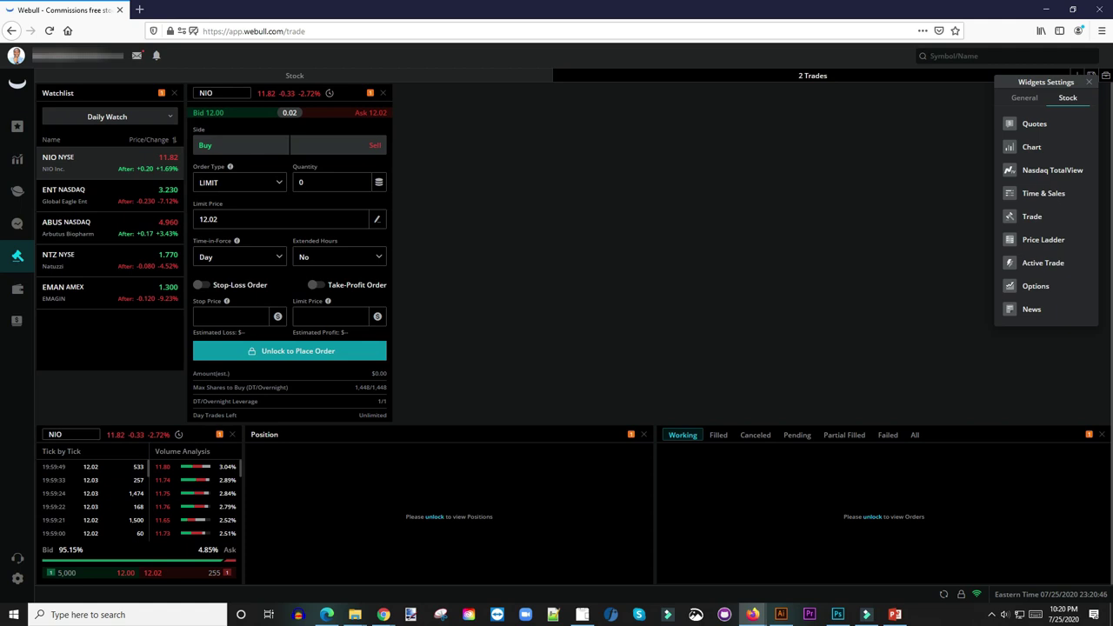
click(1032, 147)
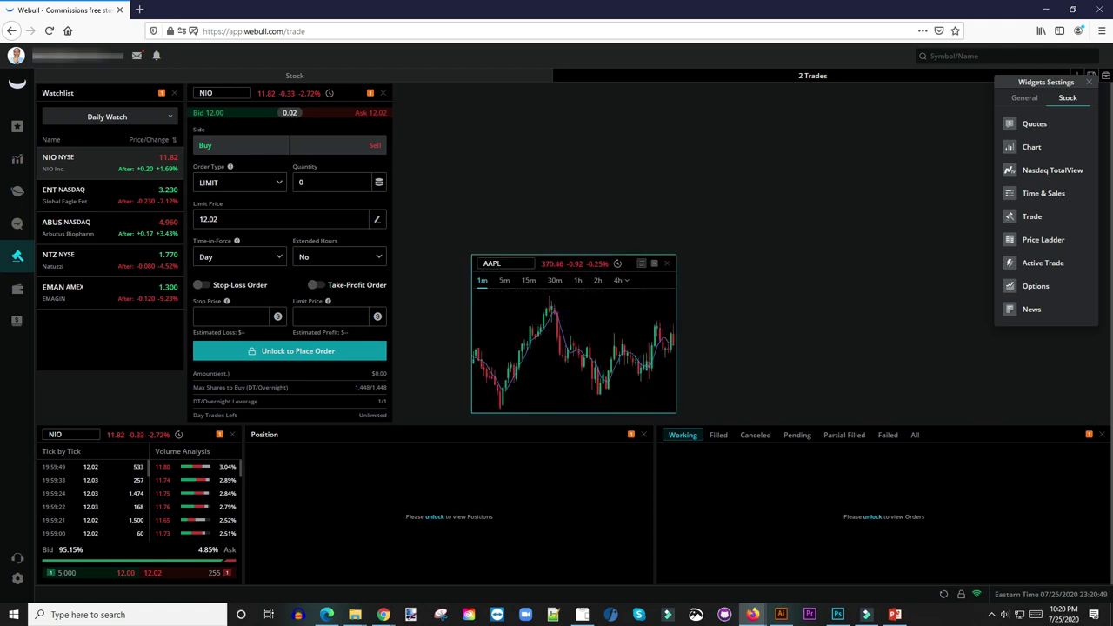
- Enlarge the new AAPL chart to fill the free space beside the order widget, above the Position and orders widgets
drag(676, 334, 904, 334)
drag(512, 255, 512, 84)
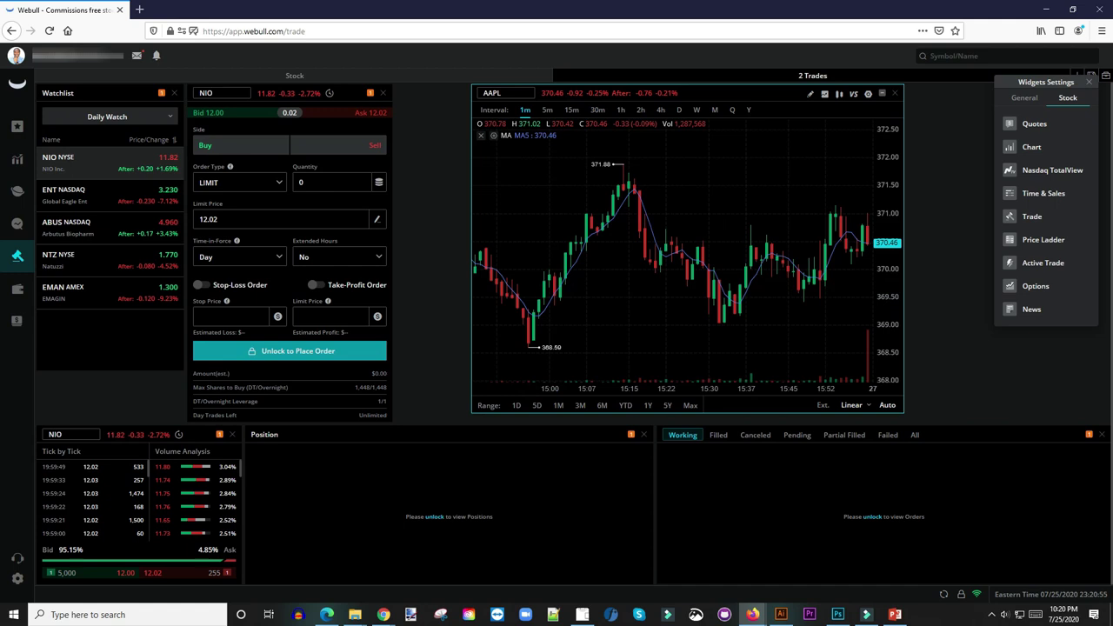
drag(471, 296, 396, 296)
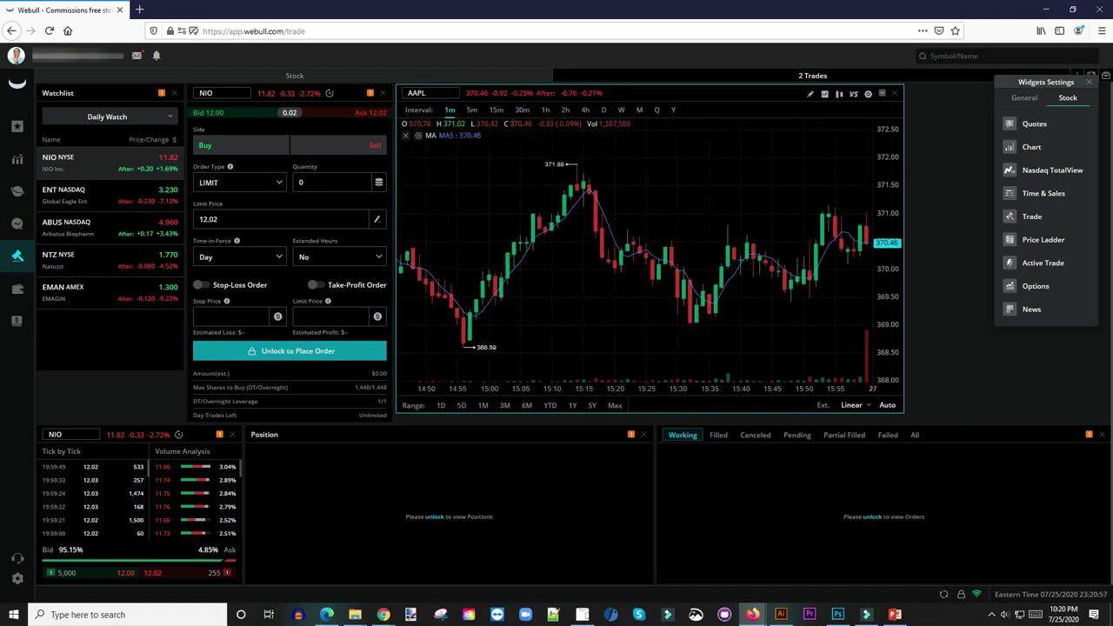
drag(904, 252, 1109, 252)
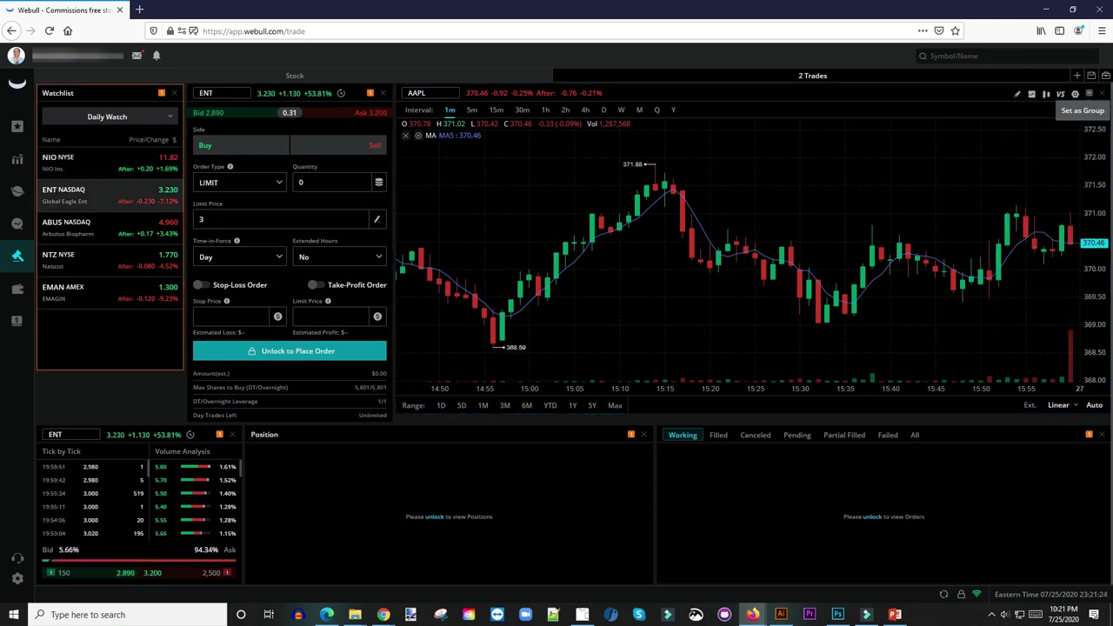
- Assign the AAPL chart to group 1, linking it to the watchlist and order widgets
click(1089, 93)
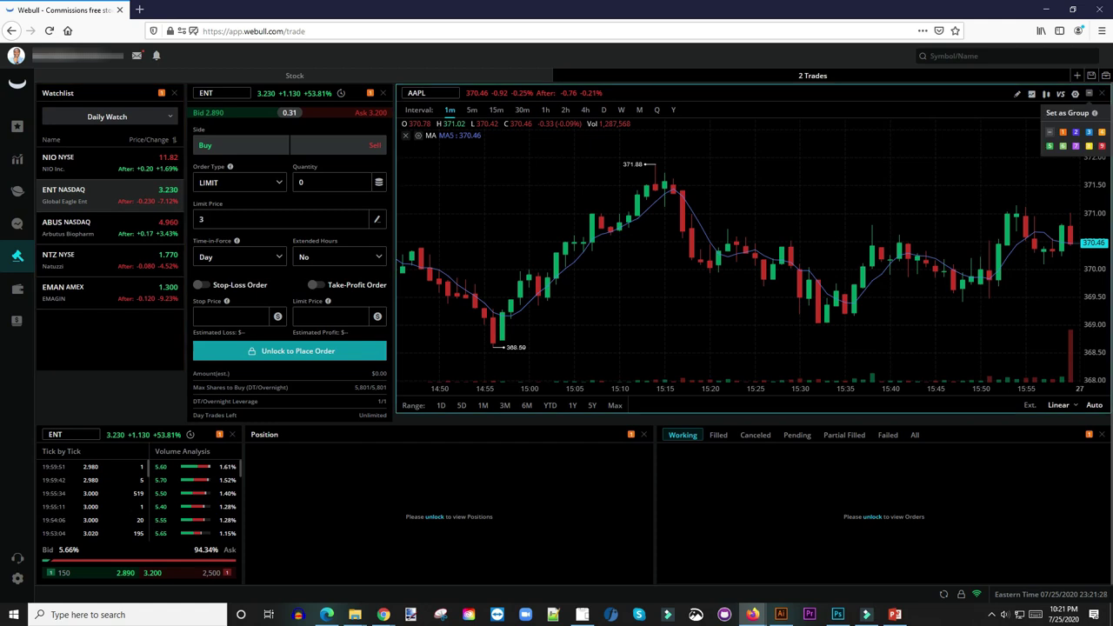
click(1063, 131)
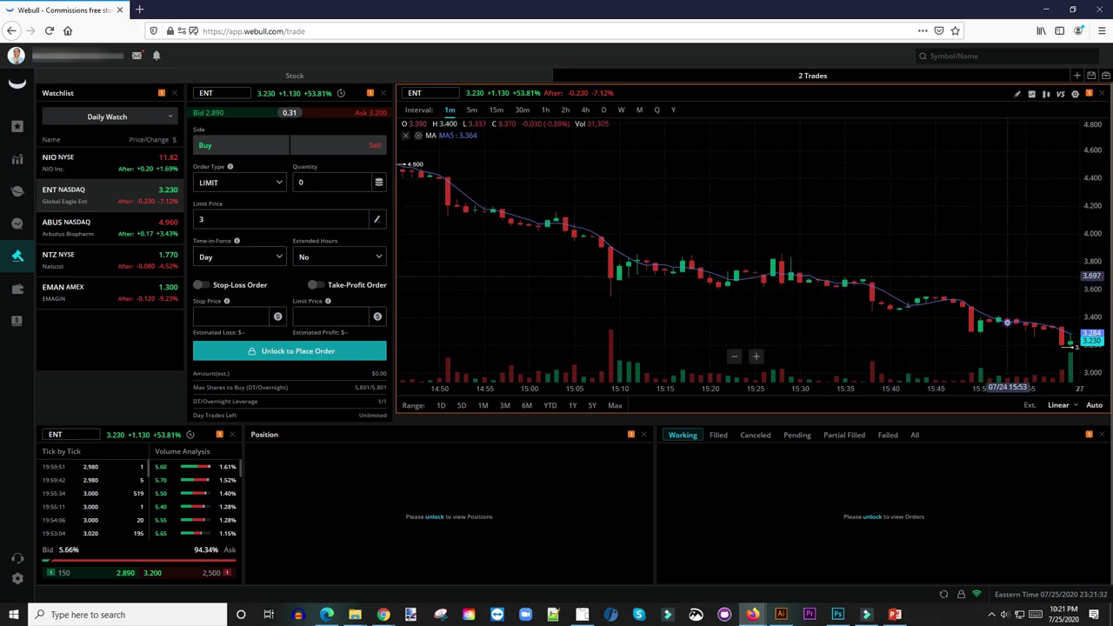
scroll(945, 276, down, 2)
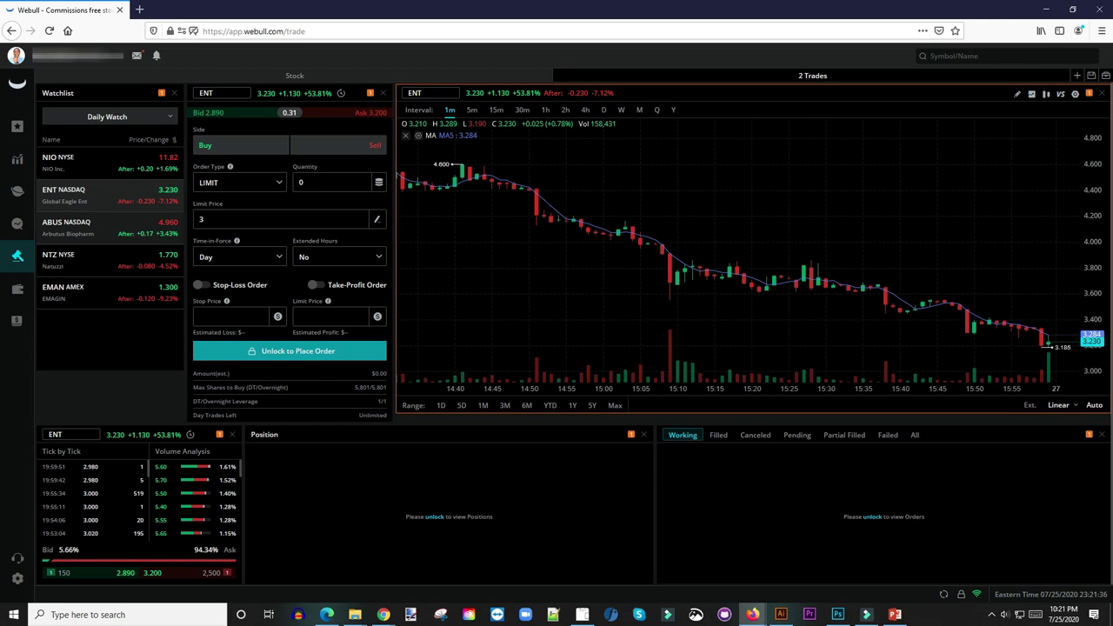
- Load ABUS from the watchlist into the grouped widgets and examine its one-minute price history
click(78, 227)
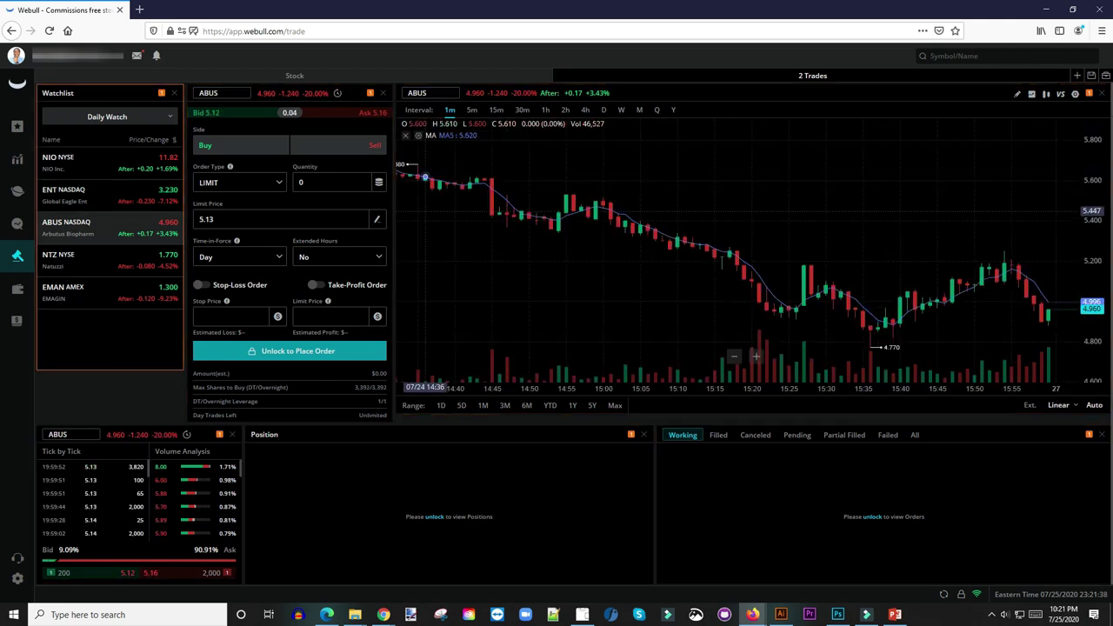
drag(796, 307, 494, 306)
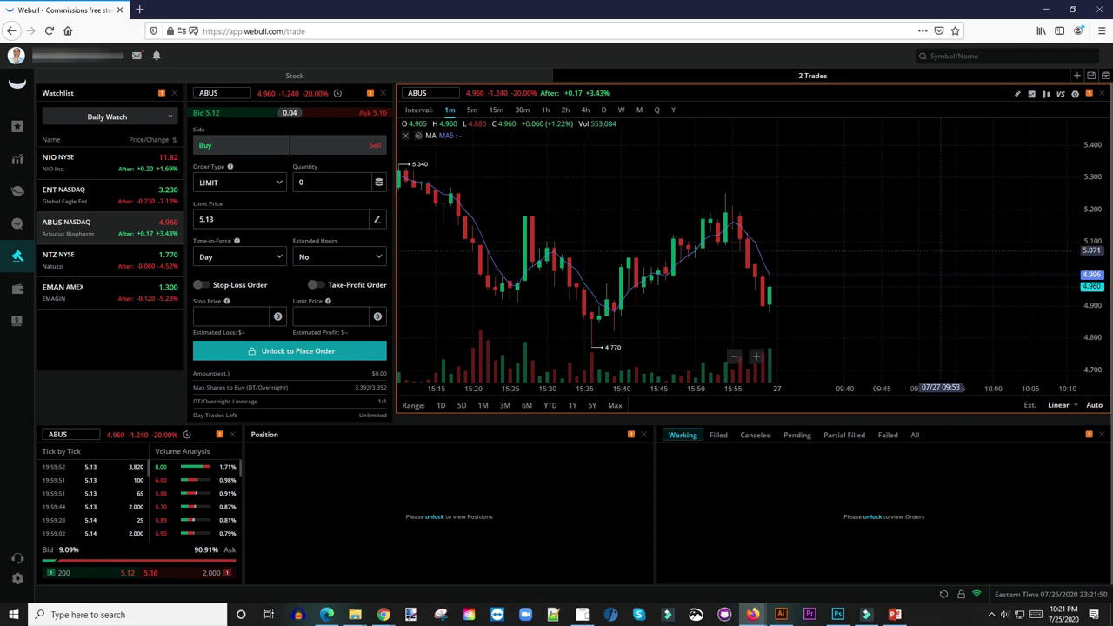
scroll(896, 275, down, 3)
scroll(852, 302, down, 5)
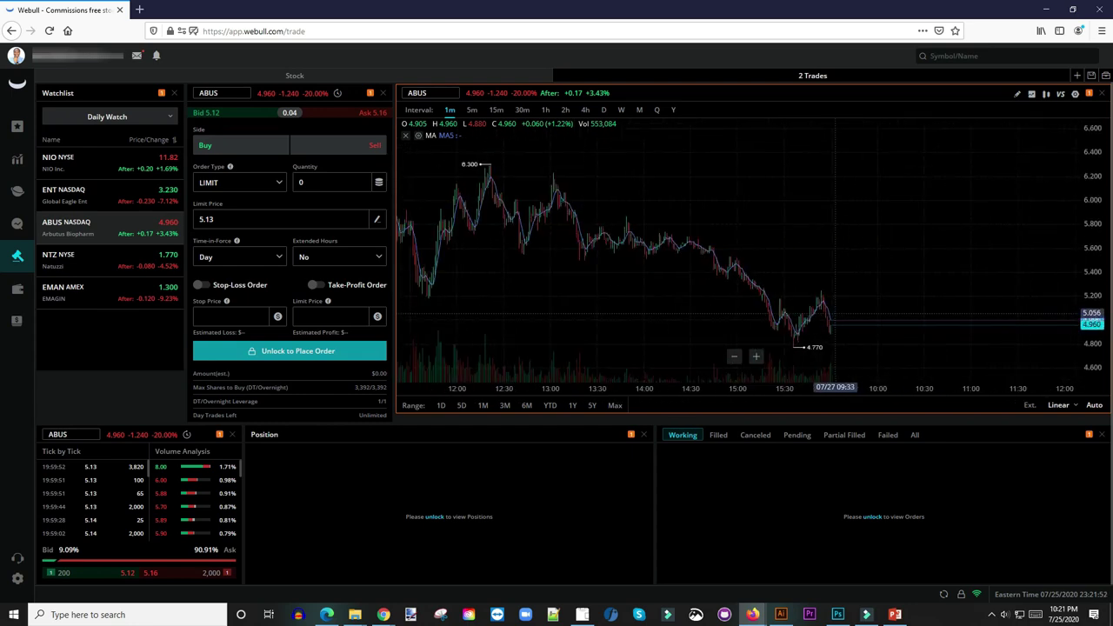